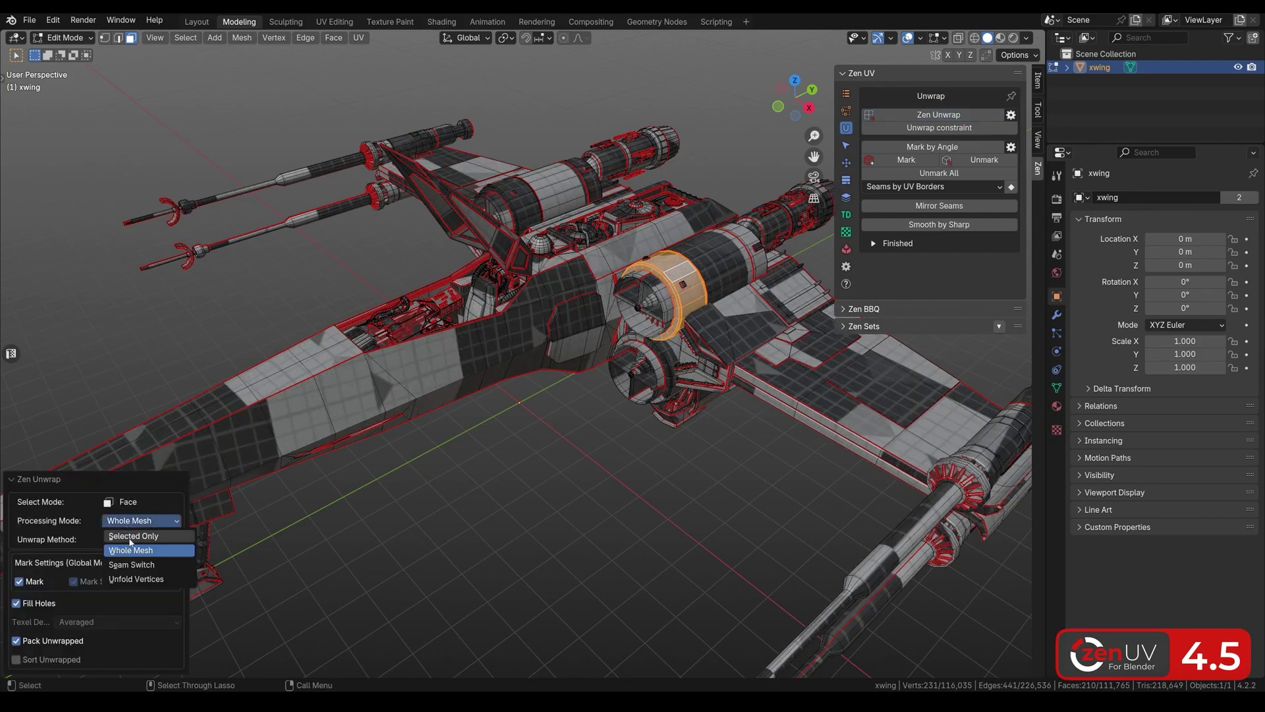
# Unwrap only the selected faces, save Selected Only as default processing mode, and make FMaps the active group
pyautogui.click(130, 540)
pyautogui.rightClick(129, 541)
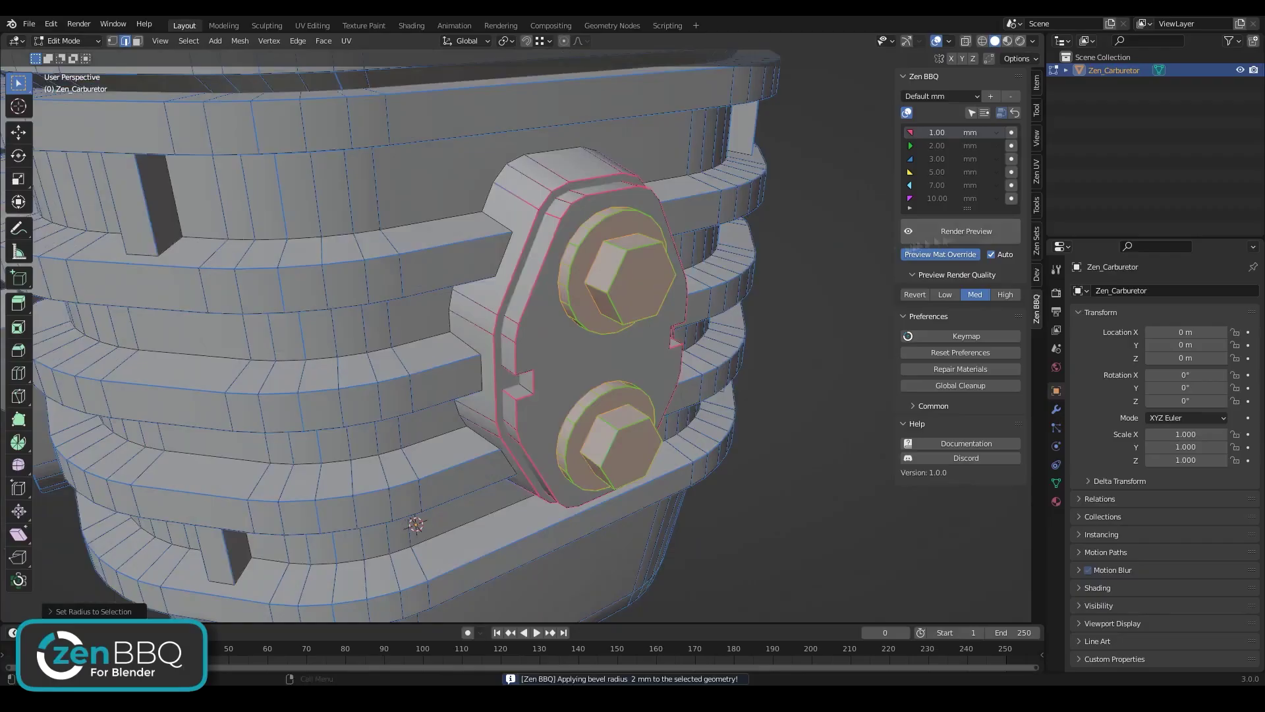
pyautogui.click(958, 230)
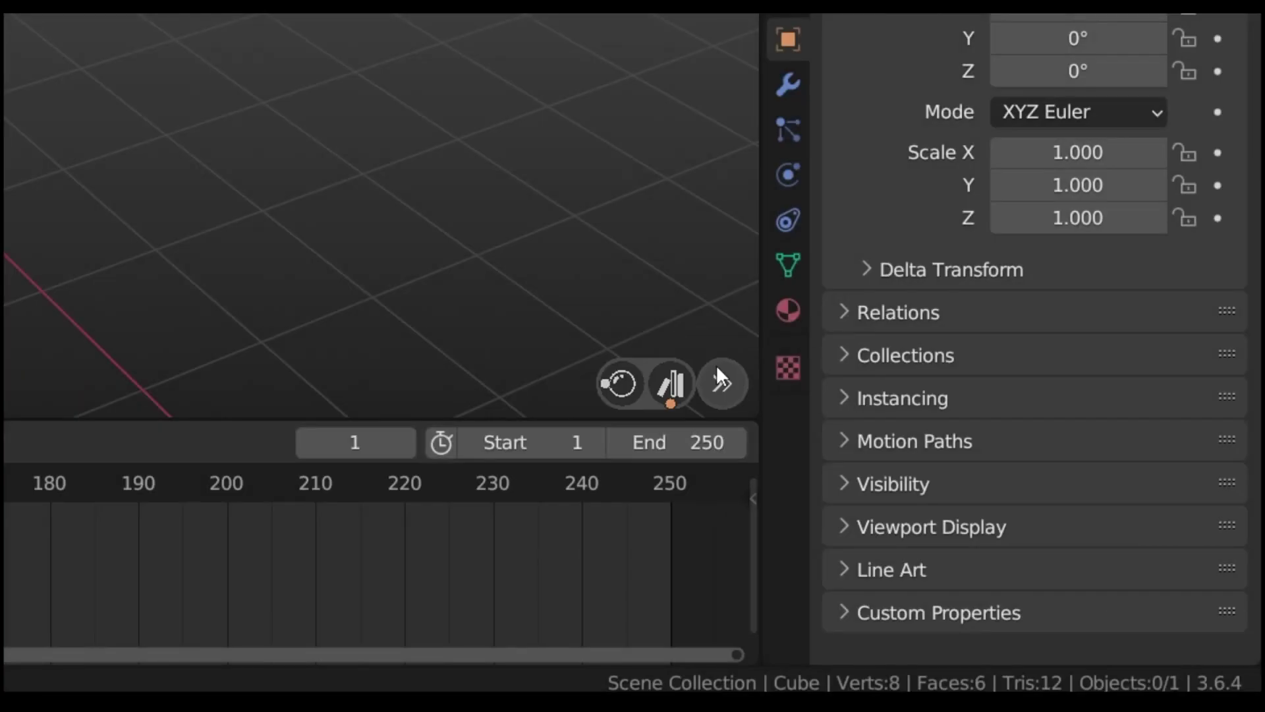
pyautogui.click(722, 386)
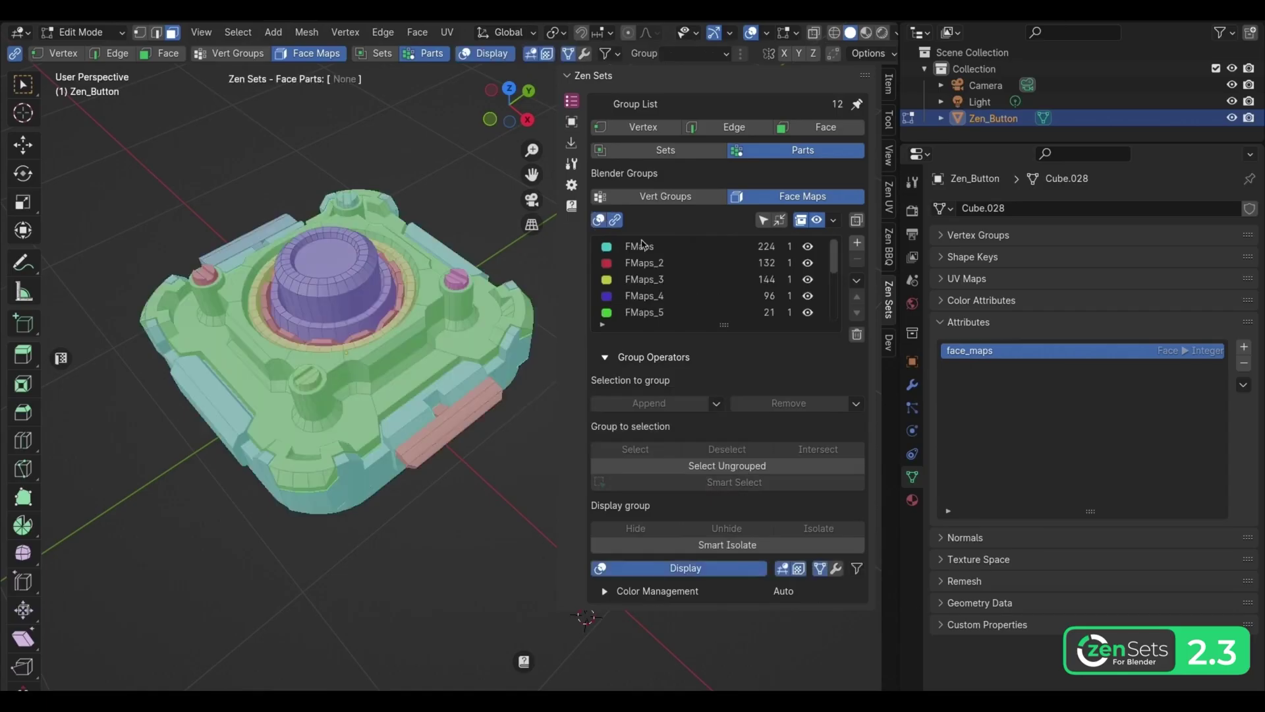
pyautogui.click(645, 246)
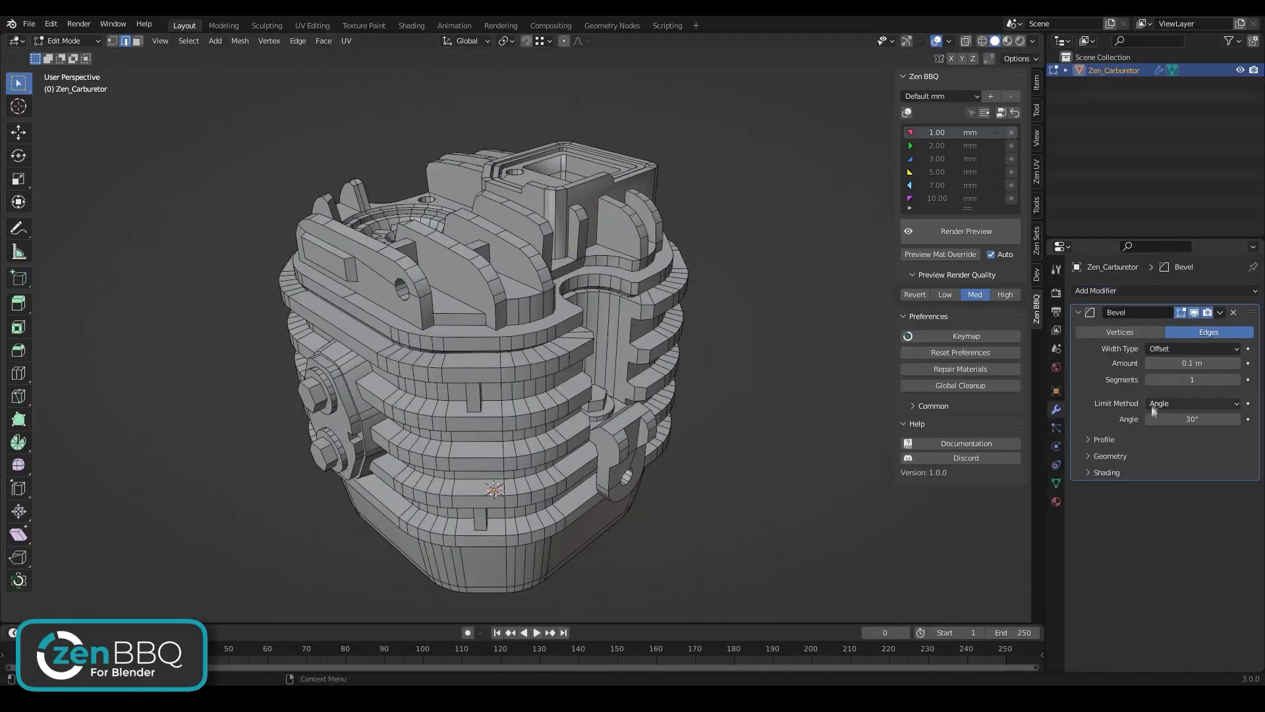
# Expand the Bevel modifier's Geometry and Shading settings and turn on Harden Normals
pyautogui.click(1094, 456)
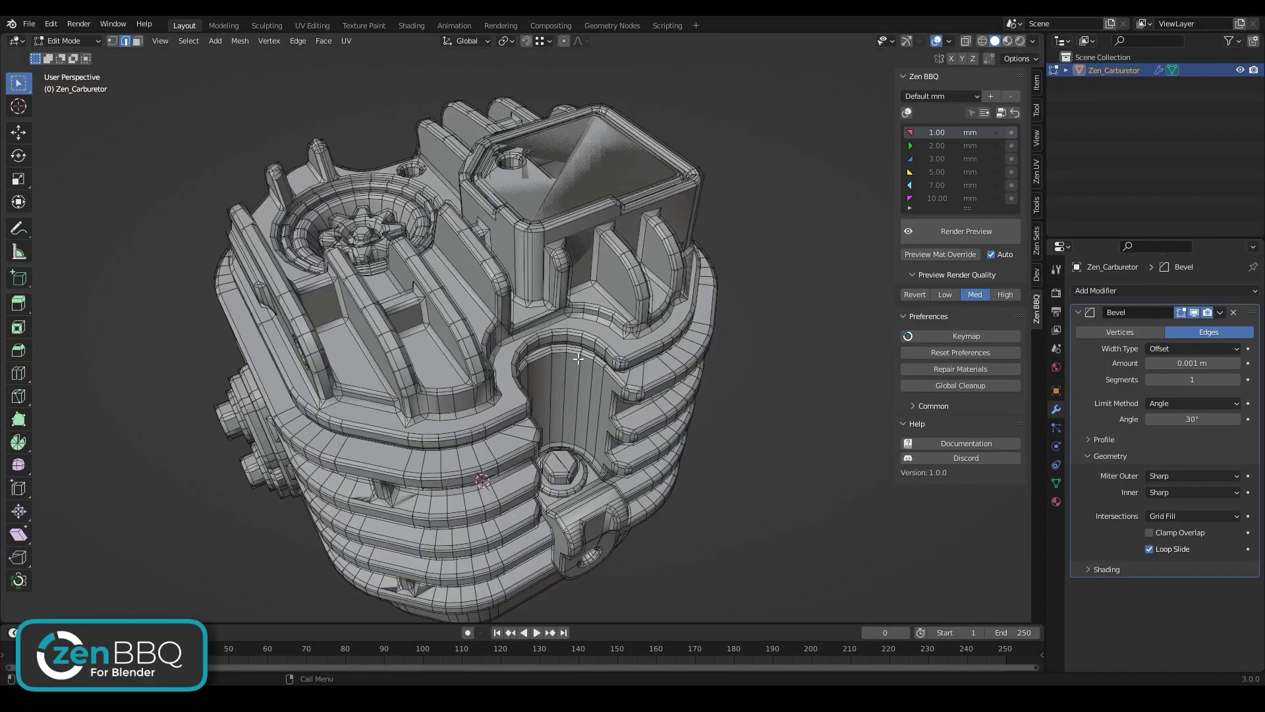
pyautogui.scroll(3, 588, 336)
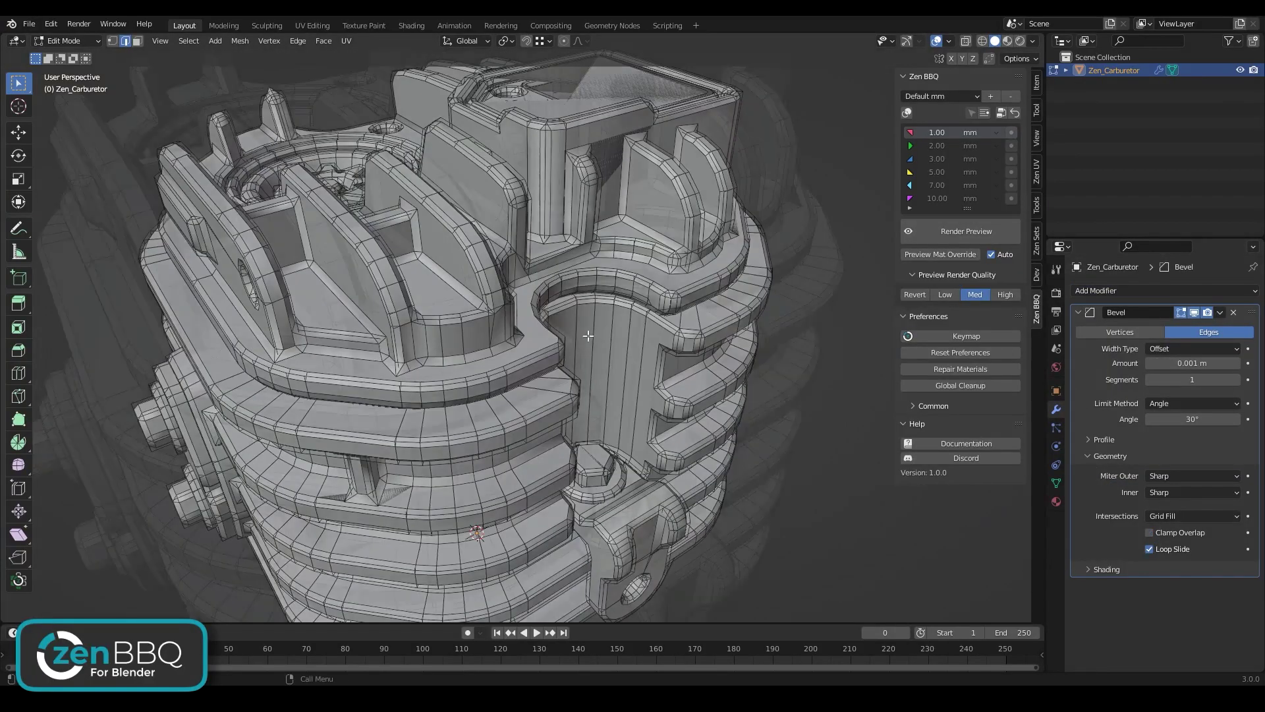
pyautogui.scroll(2, 588, 336)
pyautogui.click(1107, 569)
pyautogui.click(1167, 589)
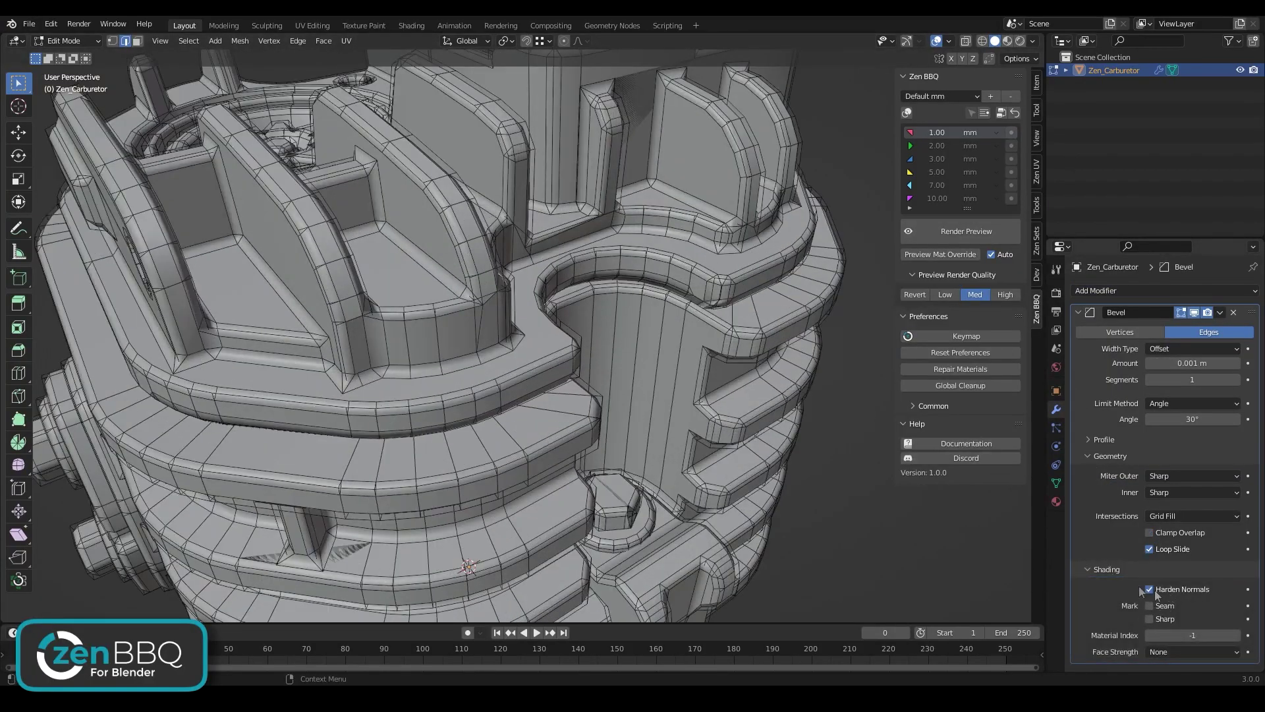
# Move the hex nut along the X axis, viewed from the top
pyautogui.moveTo(659, 408); pyautogui.dragTo(692, 490, button='middle')
pyautogui.scroll(4, 728, 492)
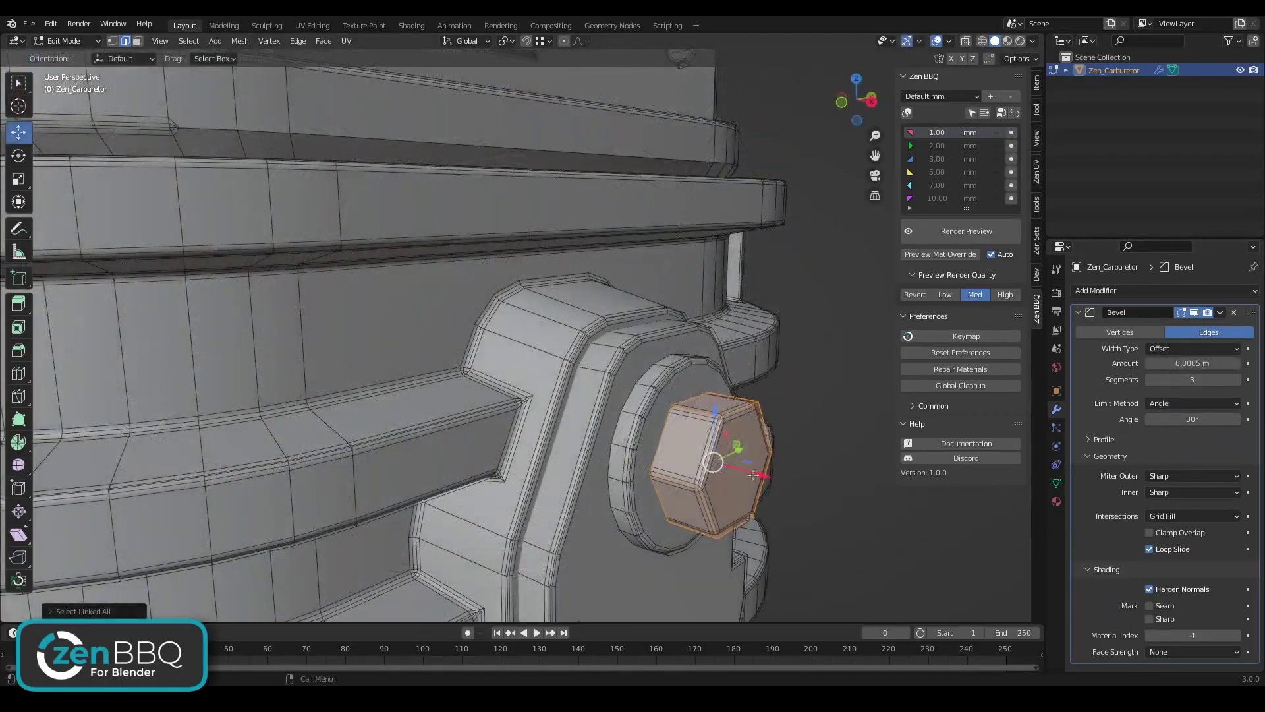
pyautogui.moveTo(788, 488); pyautogui.dragTo(810, 504)
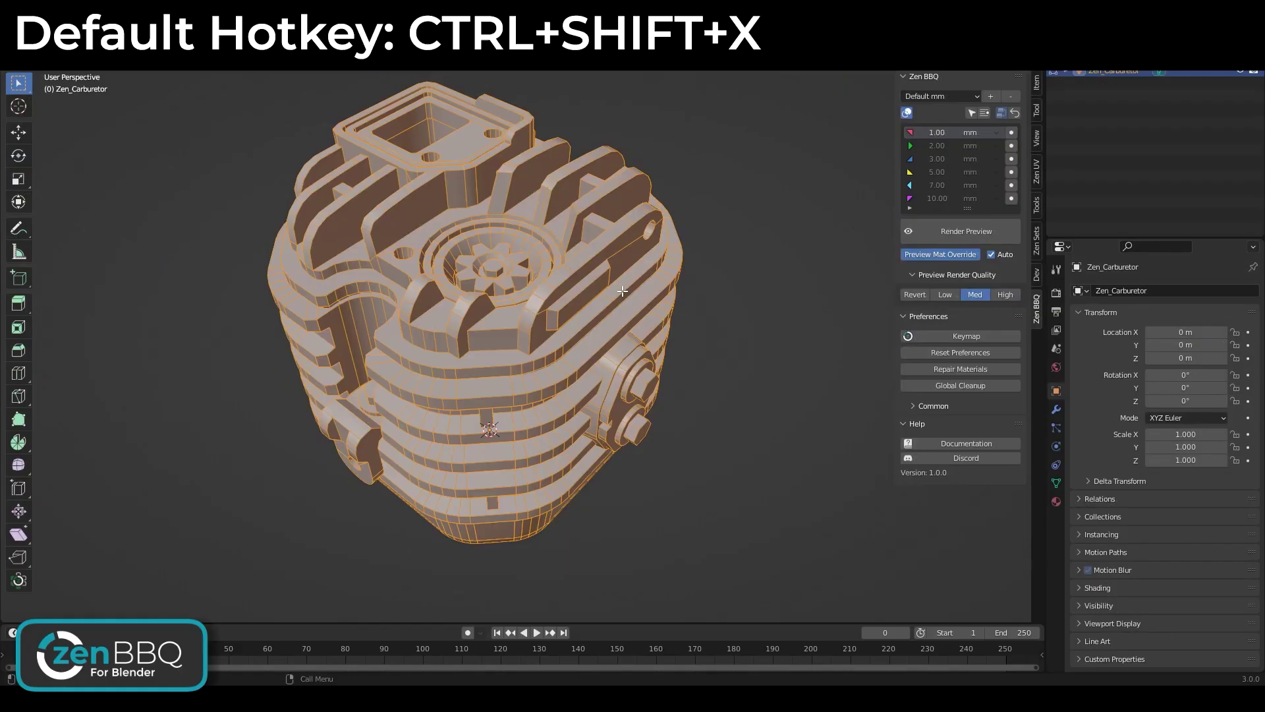
# Apply a 3 mm Zen BBQ bevel radius to the carburetor and start the rendered bevel preview
pyautogui.hotkey('ctrl', 'shift', 'x')
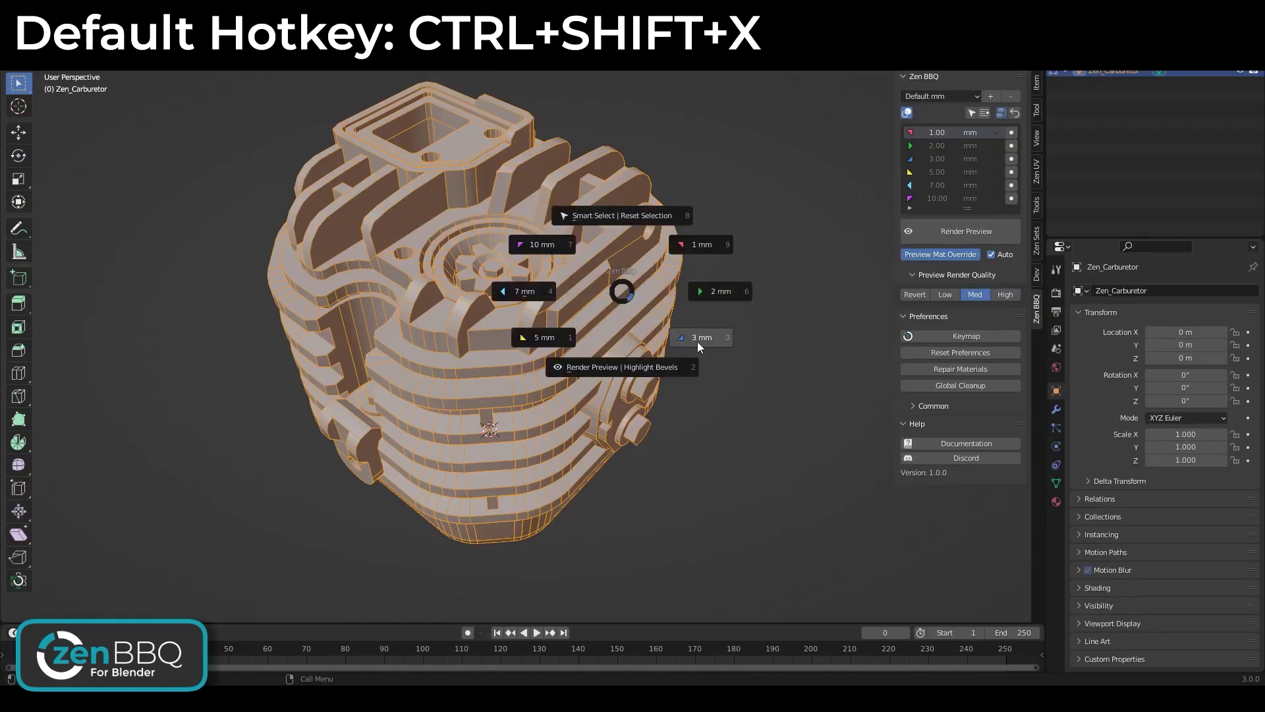
pyautogui.click(697, 341)
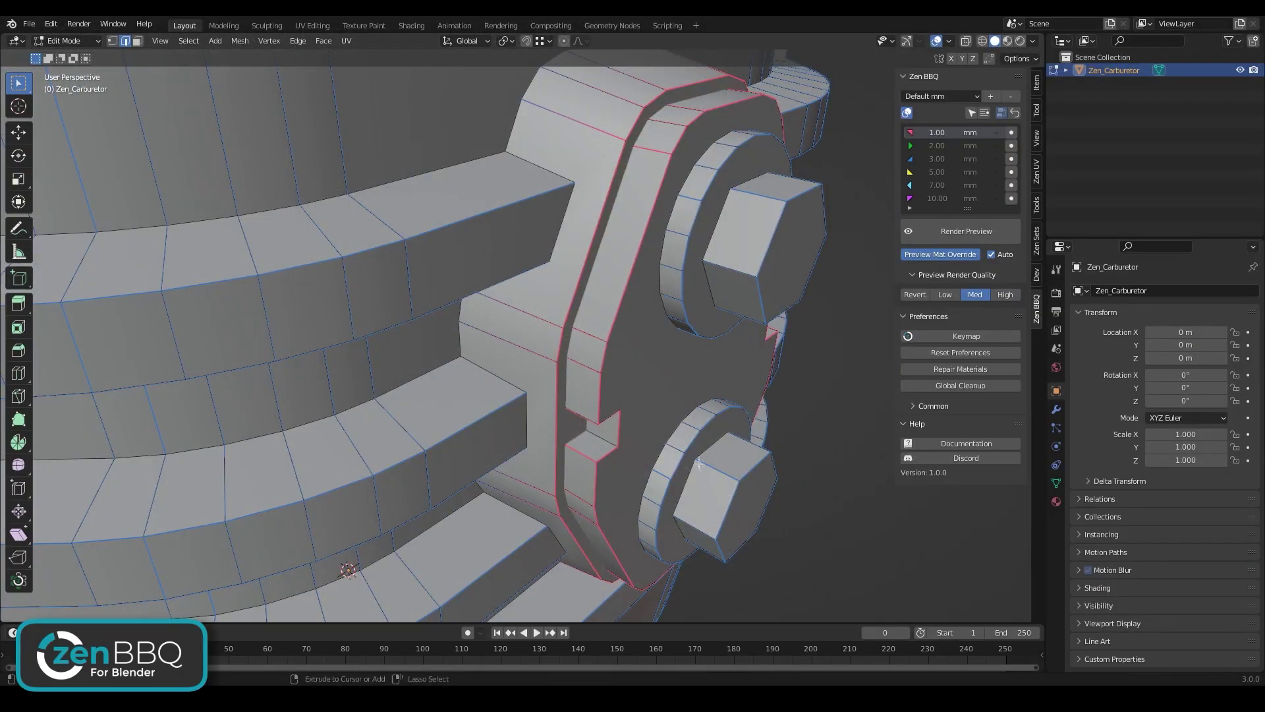
pyautogui.hotkey('ctrl', 'shift', 'x')
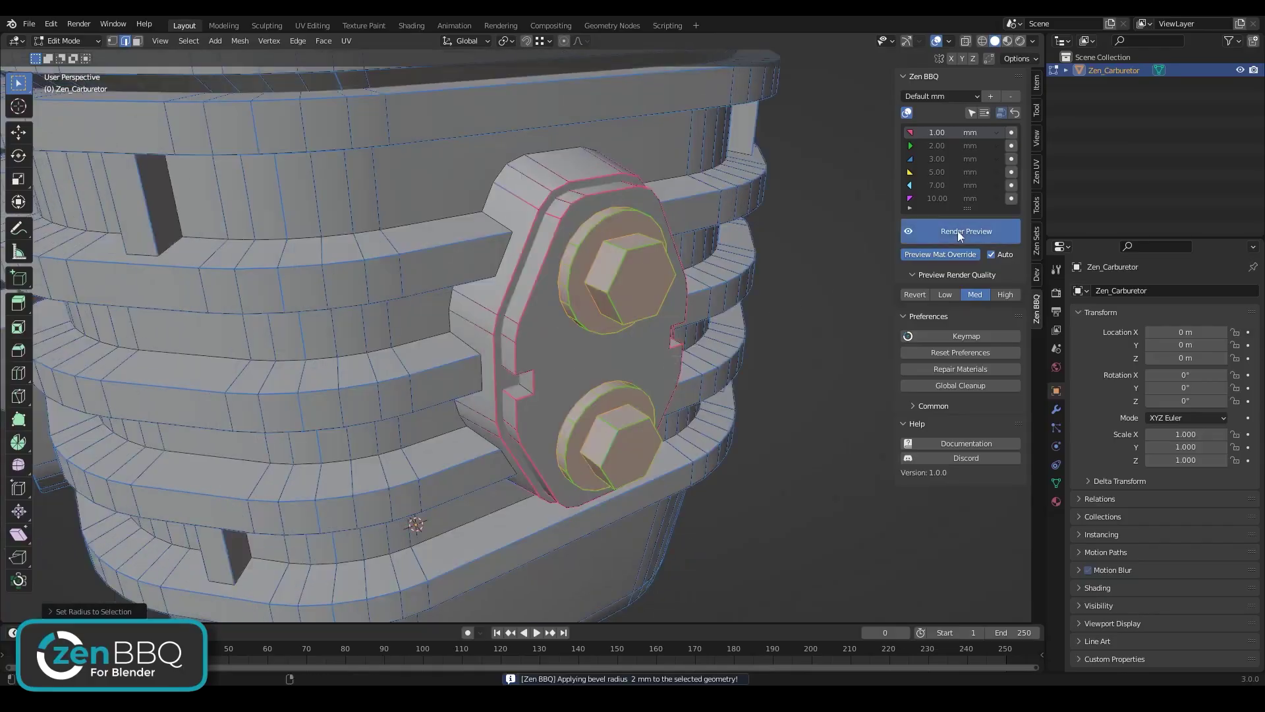
pyautogui.click(959, 230)
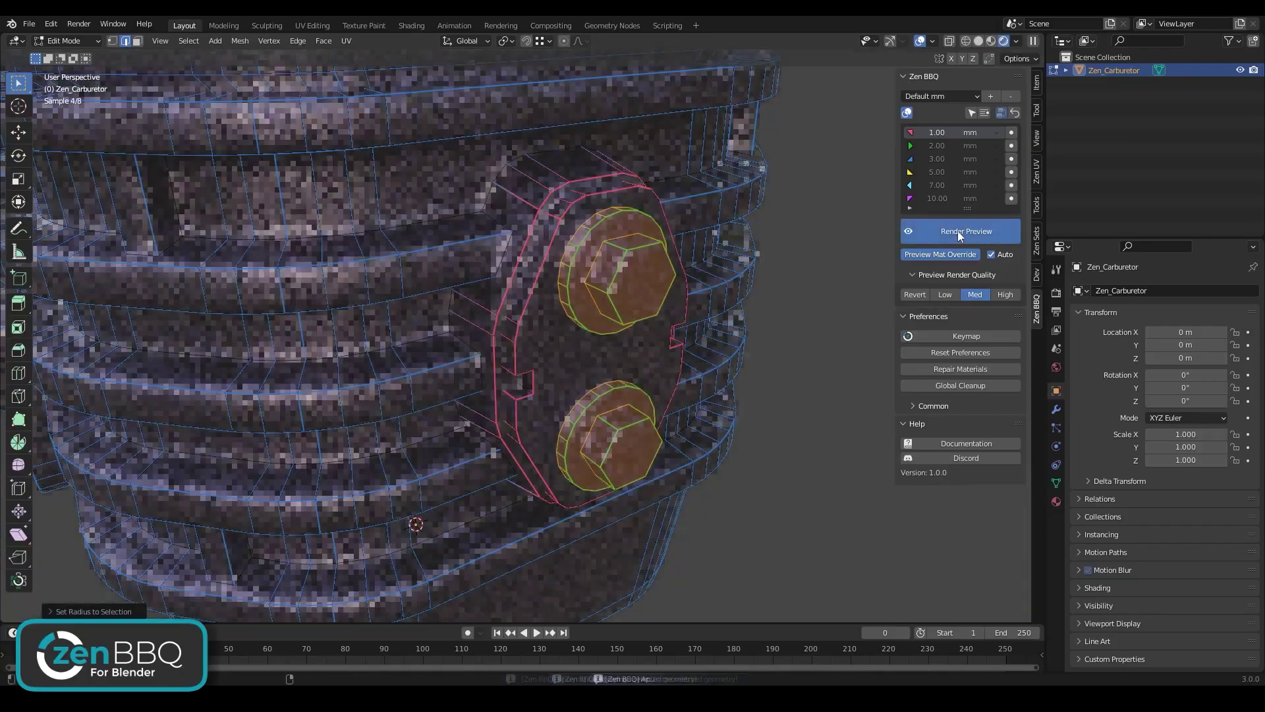
# Give the selected nuts a 5 mm bevel radius and view them from the side
pyautogui.hotkey('ctrl', 'shift', 'x')
pyautogui.click(583, 322)
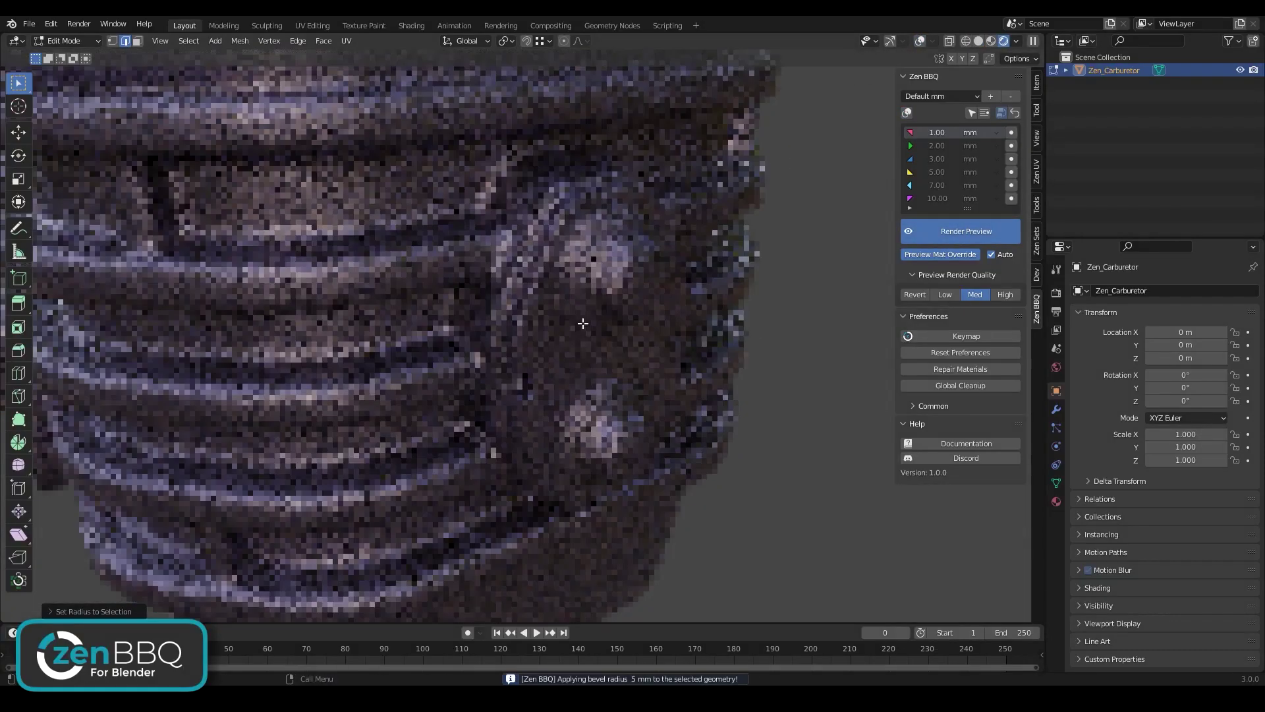
pyautogui.hotkey('ctrl', 'shift', 'x')
pyautogui.click(585, 328)
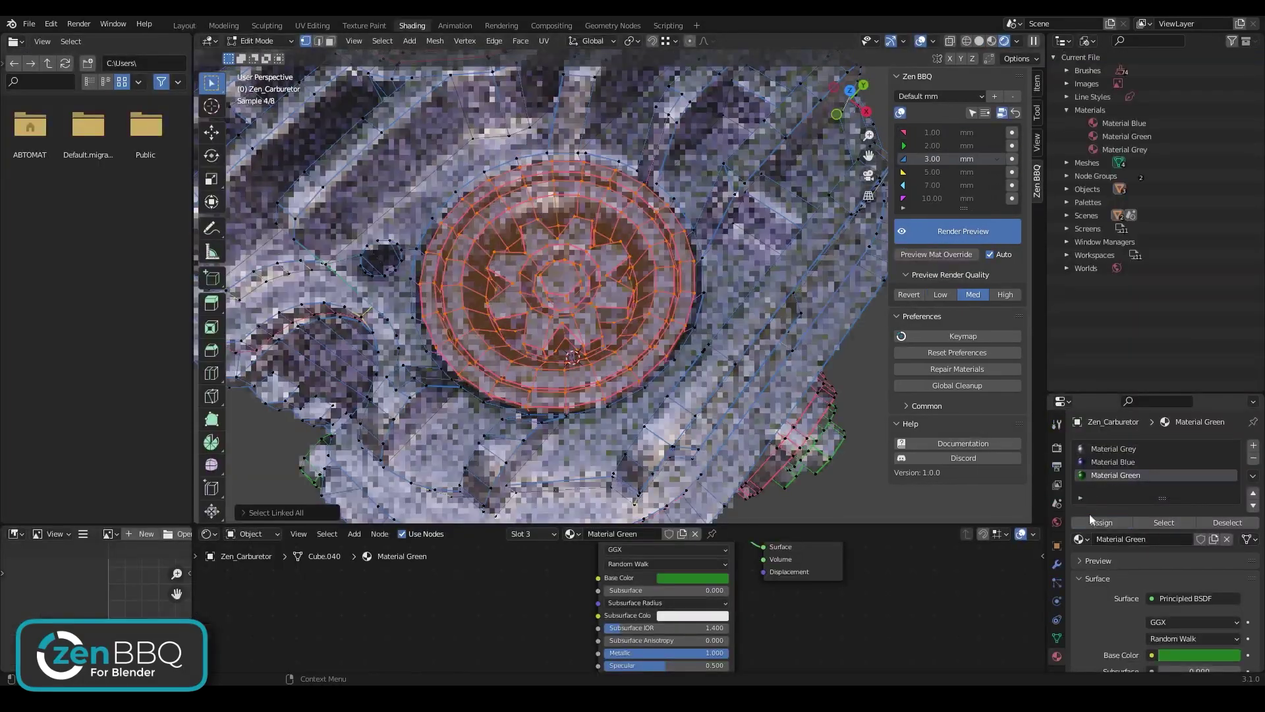
pyautogui.moveTo(662, 284); pyautogui.dragTo(670, 214, button='middle')
# Apply the chosen bevel radius and assign Material Blue to the selected nut caps
pyautogui.click(1012, 132)
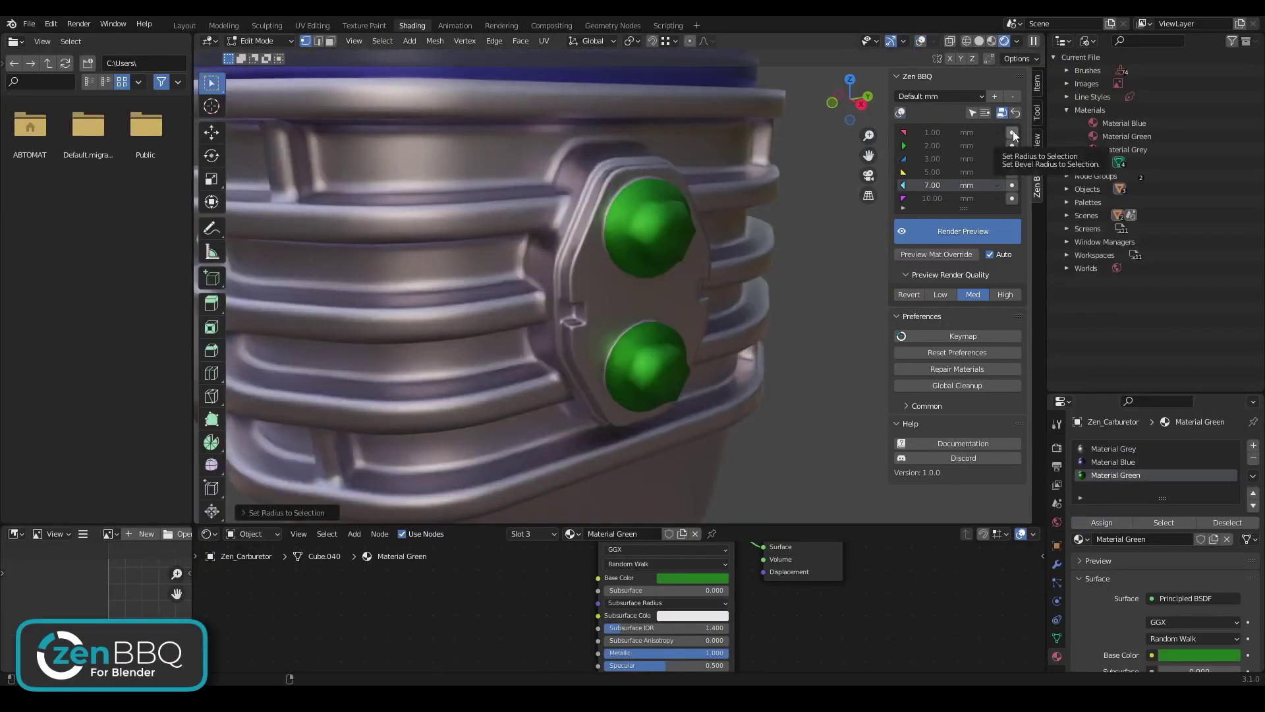
pyautogui.click(1012, 146)
pyautogui.click(1113, 462)
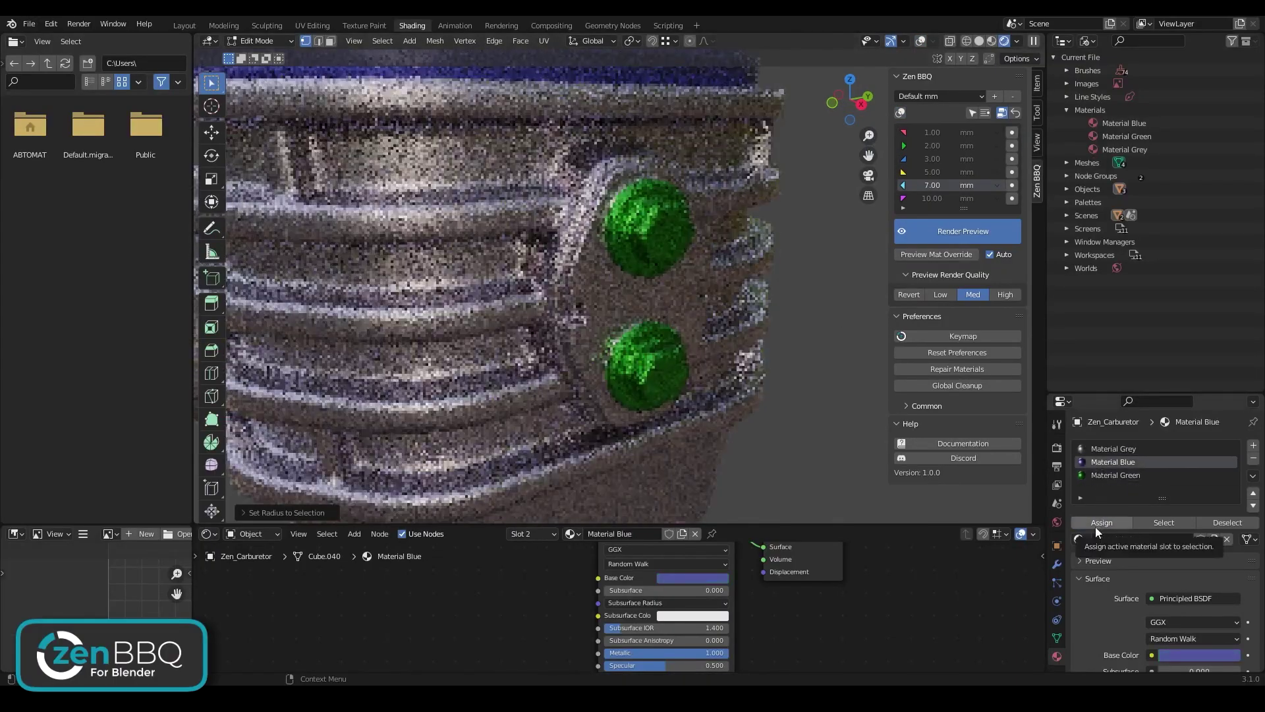
pyautogui.click(1095, 524)
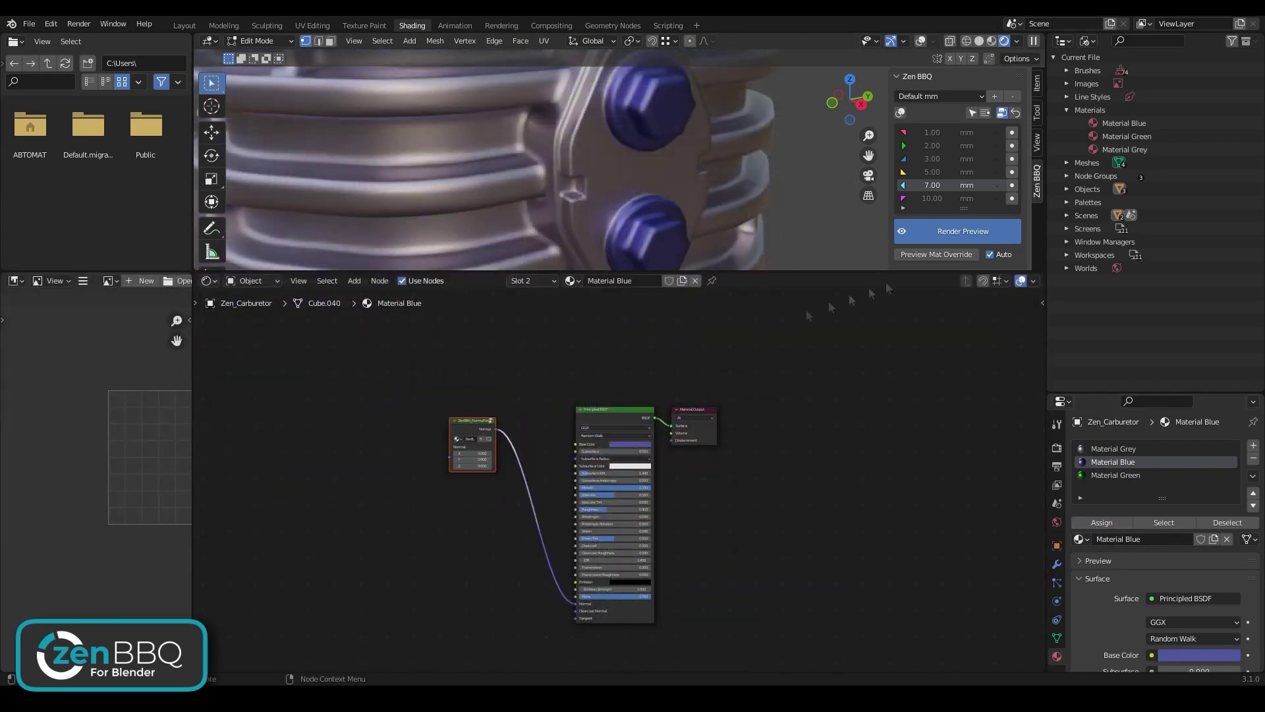
# Turn on the bevel node and Preview Mat Override, and switch to the Default mm preset
pyautogui.click(1002, 113)
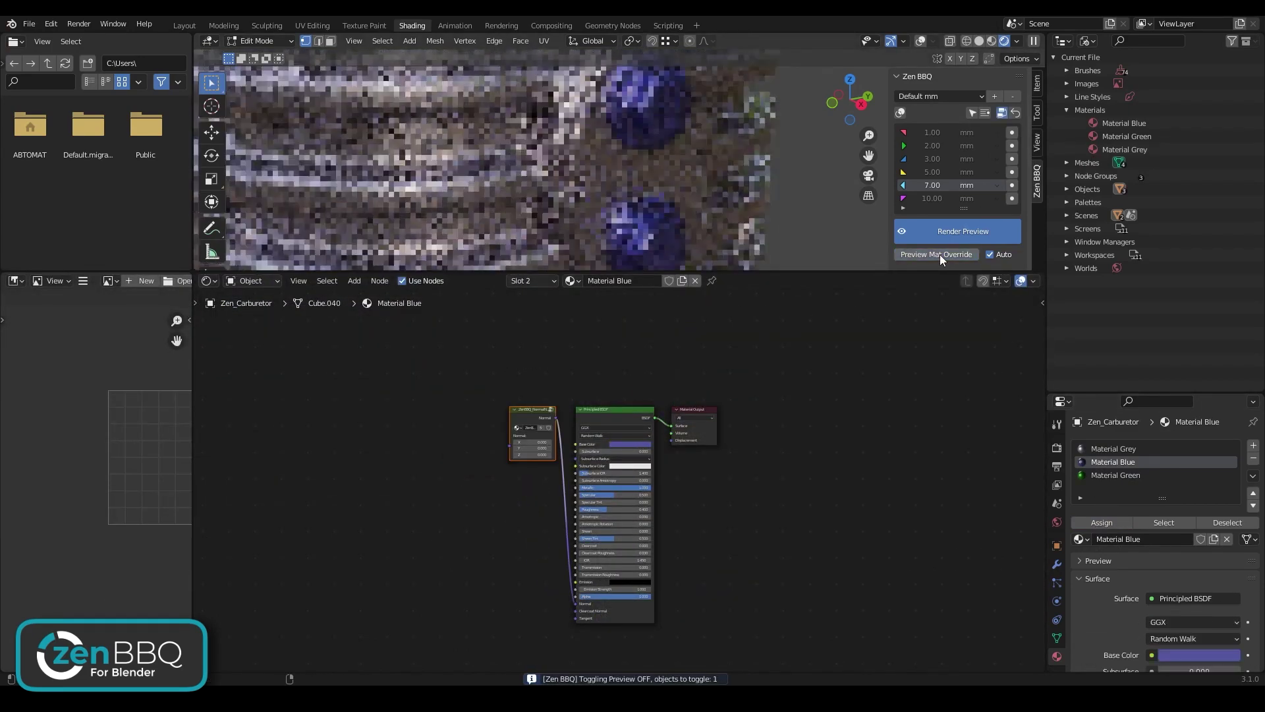
pyautogui.click(940, 254)
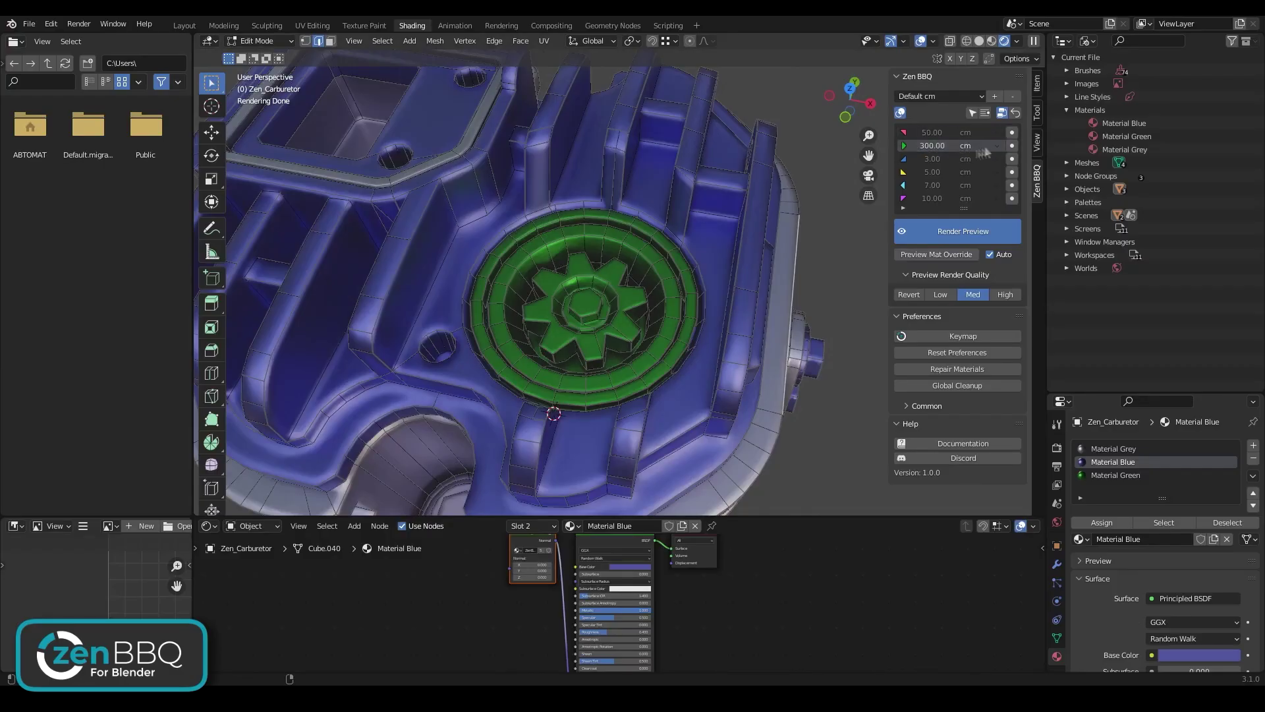
pyautogui.click(973, 175)
pyautogui.click(940, 96)
pyautogui.click(940, 122)
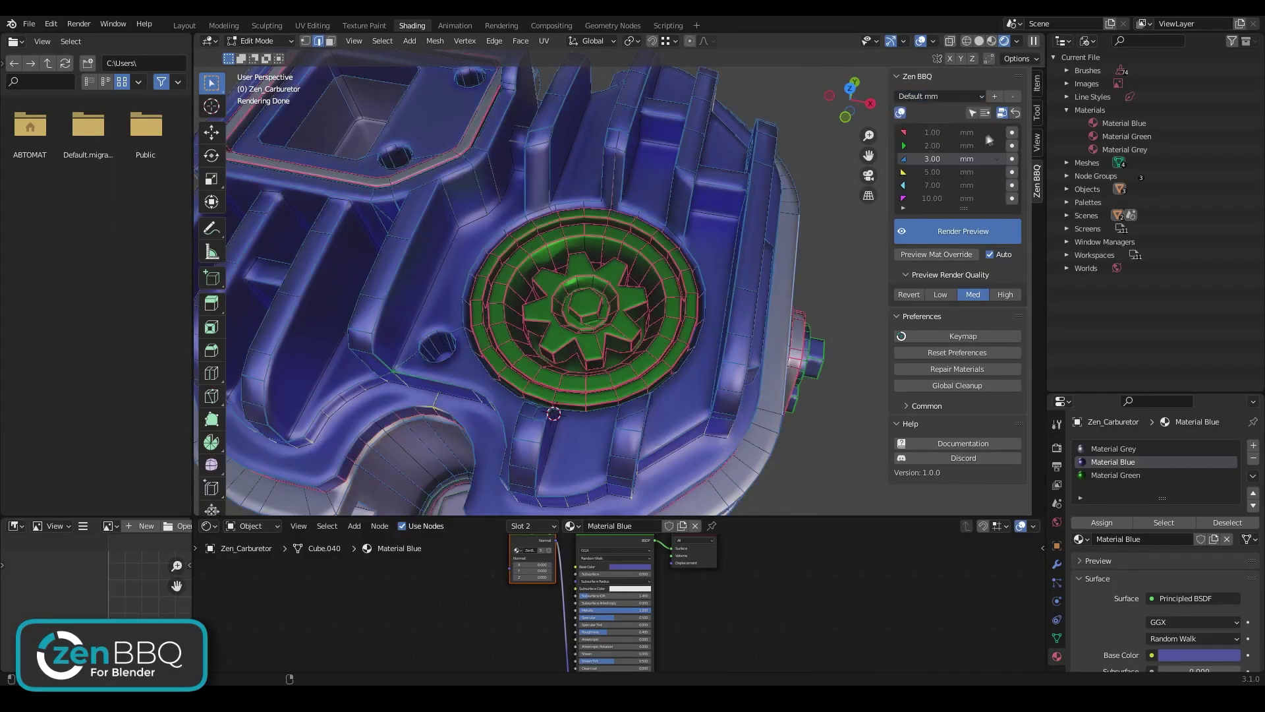
# Select the gear faces and give them a 7 mm bevel radius
pyautogui.click(983, 113)
pyautogui.hotkey('ctrl', 'shift', 'x')
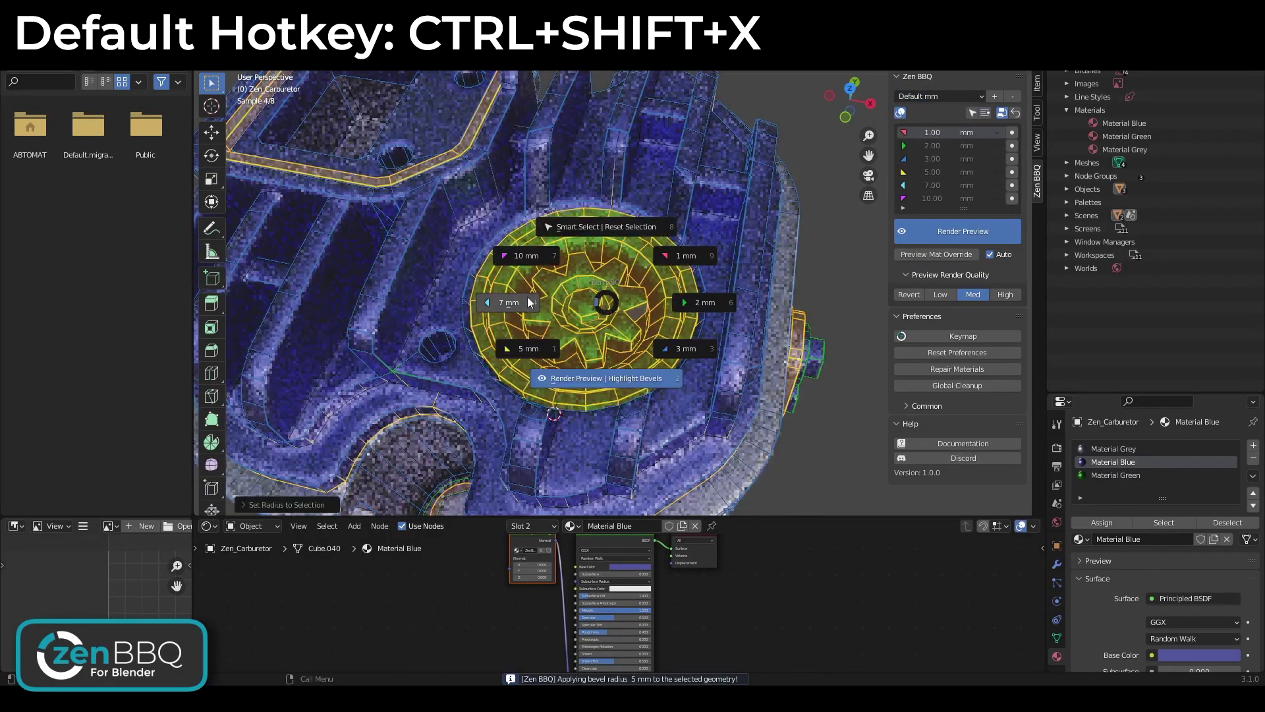
pyautogui.click(525, 296)
pyautogui.hotkey('ctrl', 'shift', 'x')
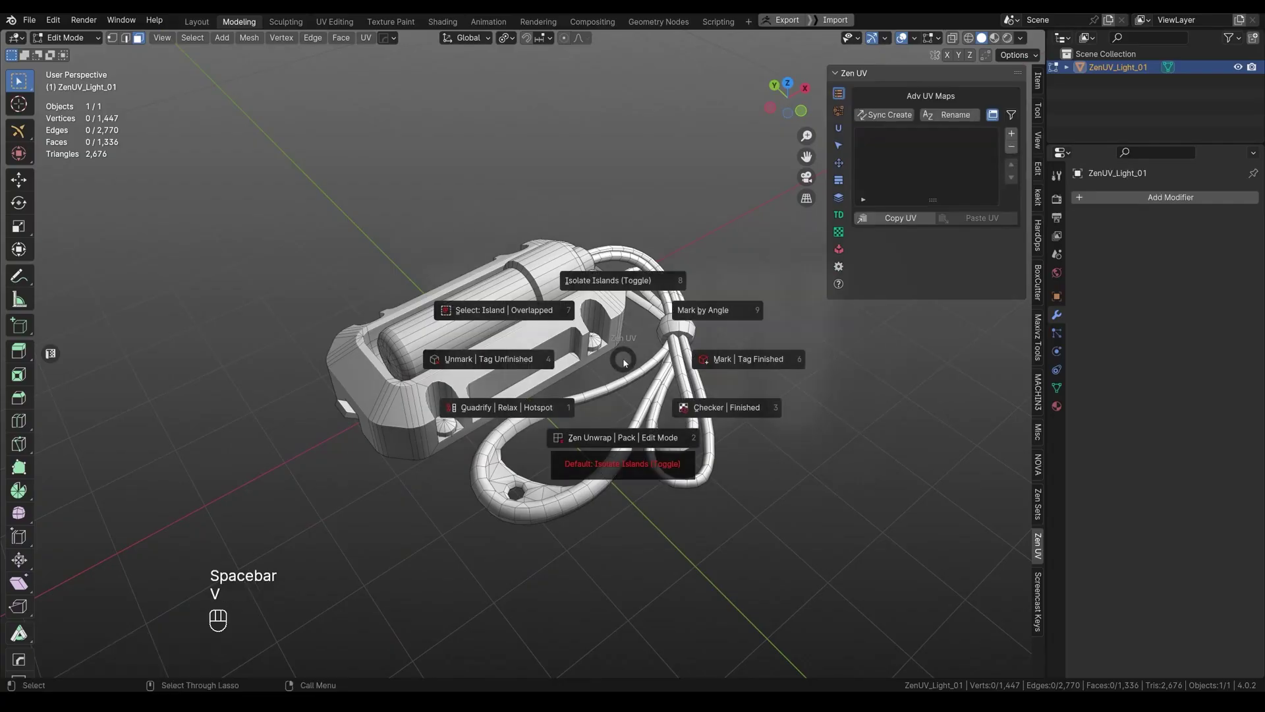
# Mark seams by angle, unwrap the light, and apply the UV checker texture
pyautogui.click(621, 435)
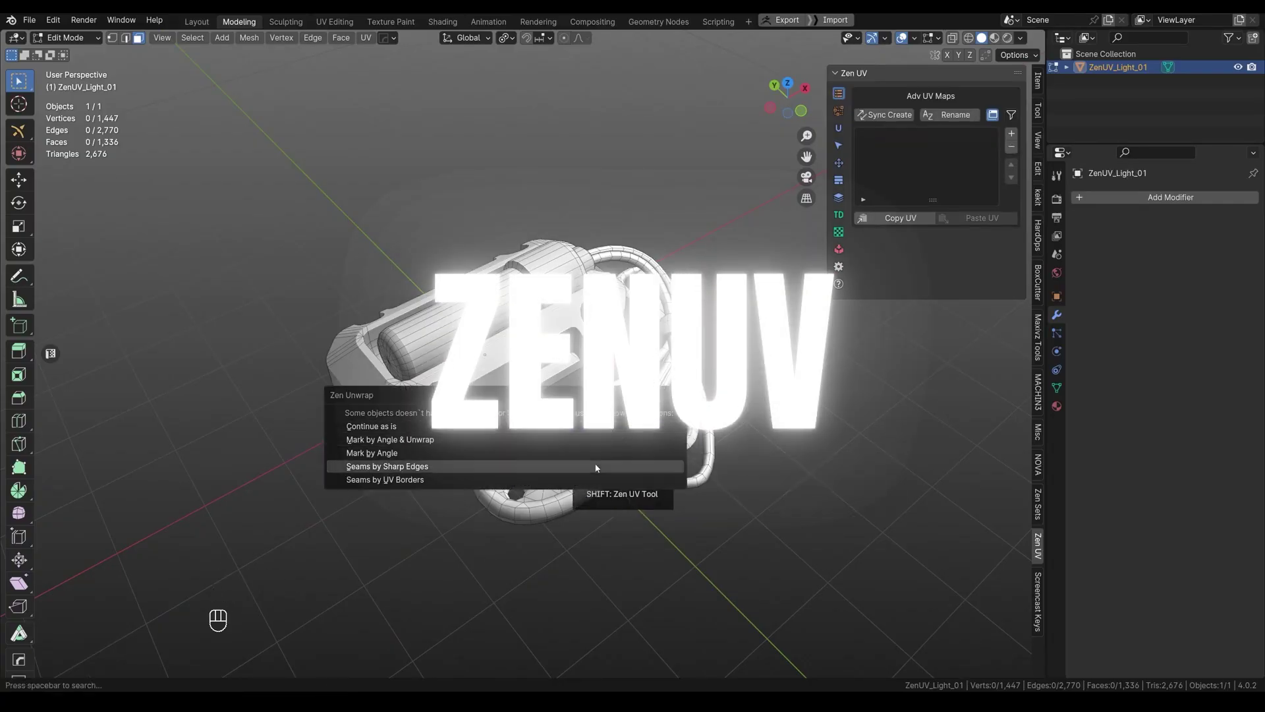
pyautogui.click(388, 441)
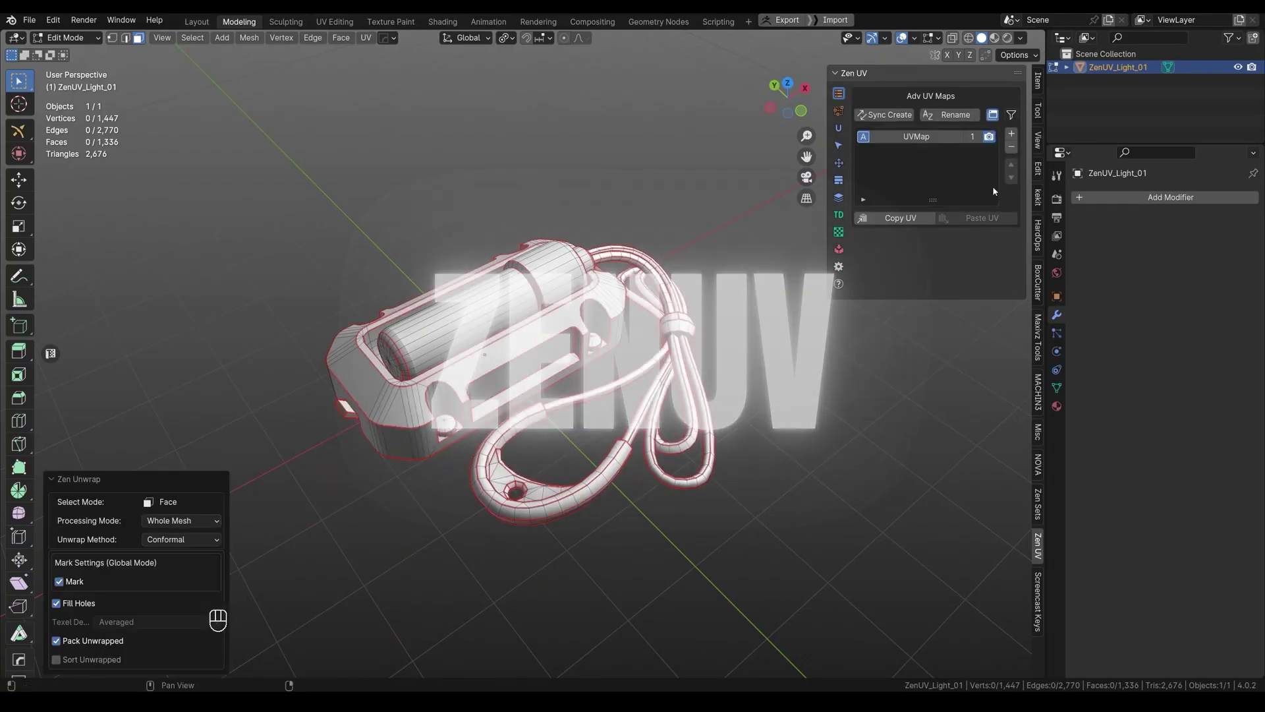
pyautogui.click(838, 236)
pyautogui.click(930, 117)
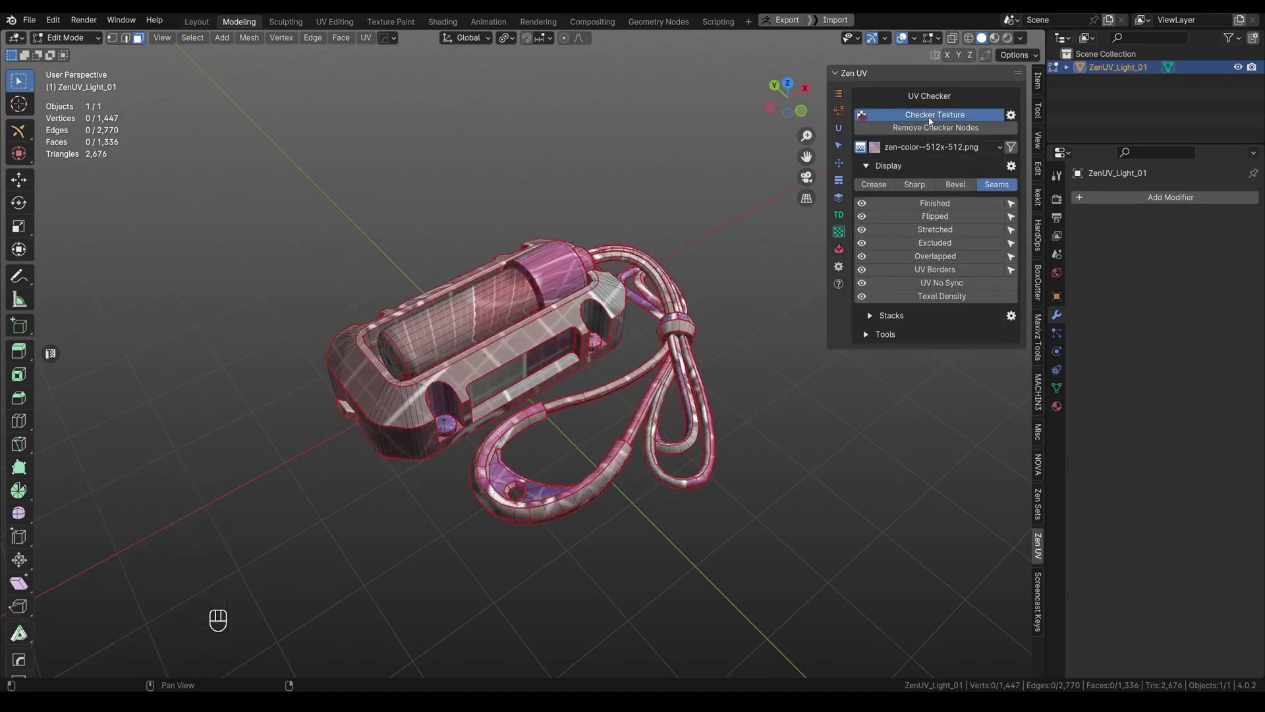
# Filter checkers to 2048 resolution and switch to zen-mono-2048x2048.png
pyautogui.click(1006, 148)
pyautogui.click(879, 210)
pyautogui.click(949, 165)
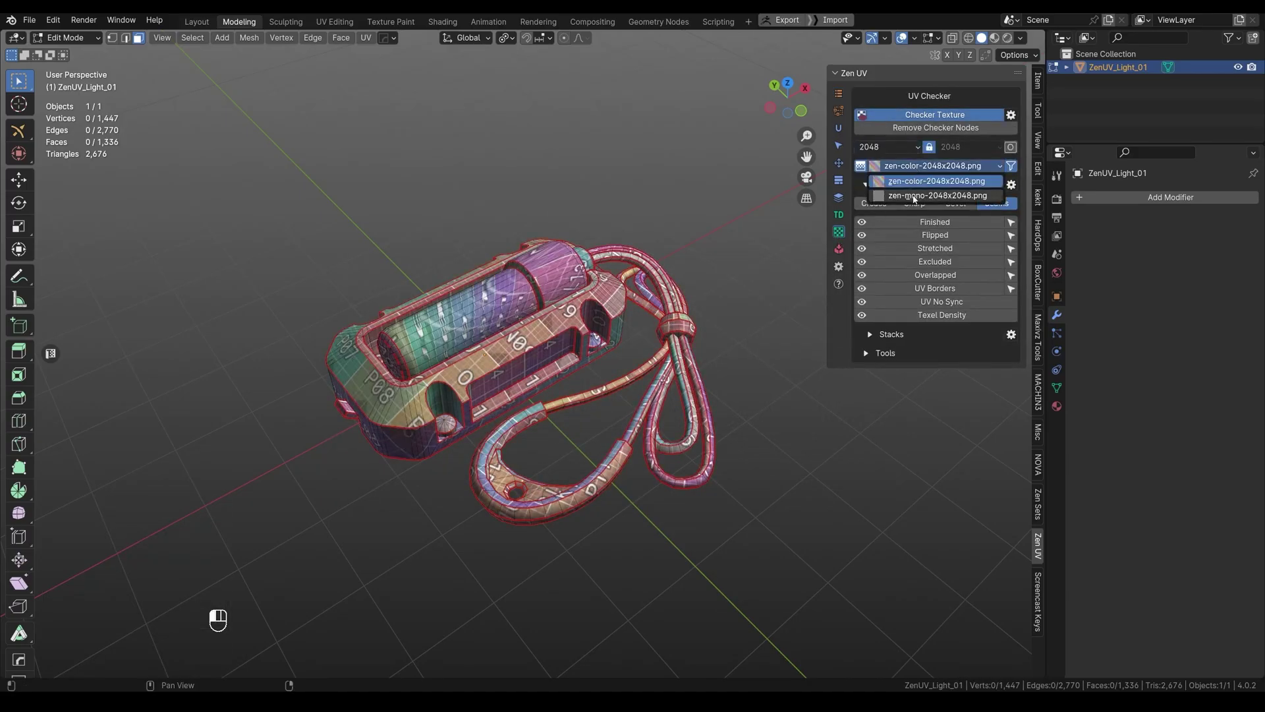
pyautogui.click(908, 201)
# Toggle the checker texture off and on with Alt+T and the V pie, then try a UV editor split
pyautogui.hotkey('alt', 't')
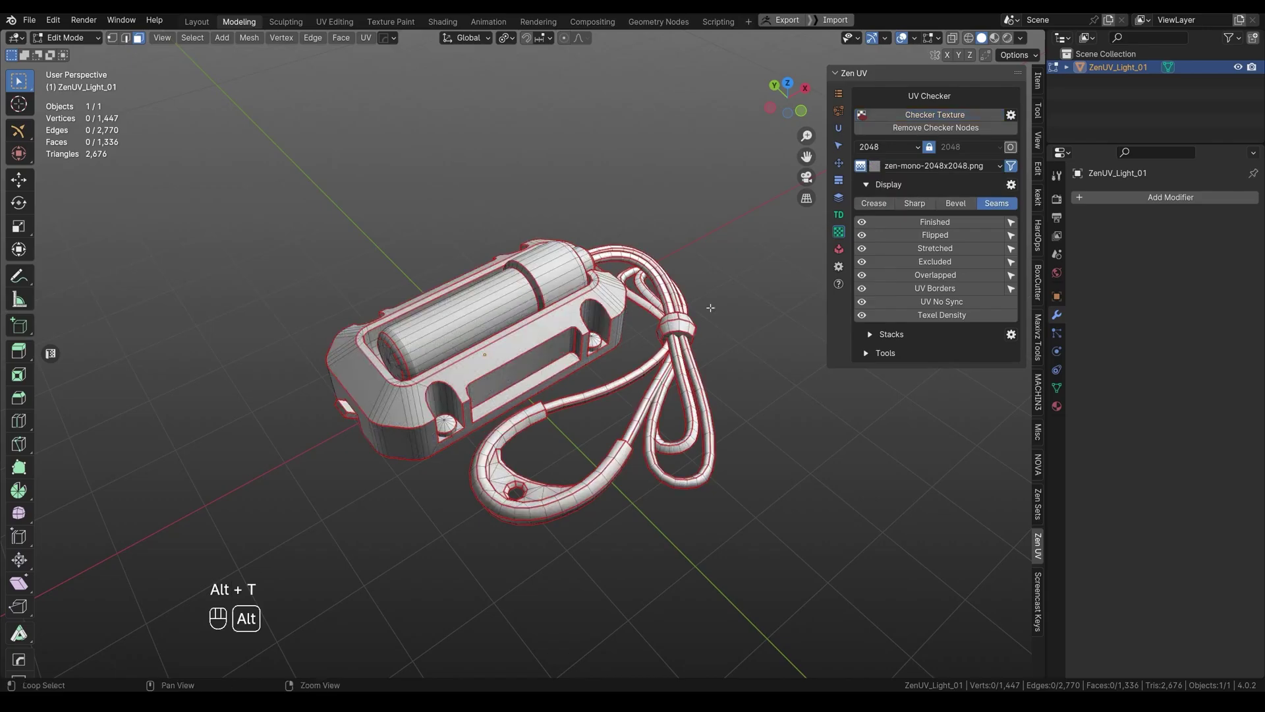
pyautogui.hotkey('alt', 't')
pyautogui.hotkey('alt', 't')
pyautogui.hotkey('alt', 't')
pyautogui.press('space')
pyautogui.press('space')
pyautogui.press('space')
pyautogui.press('space')
pyautogui.press('v')
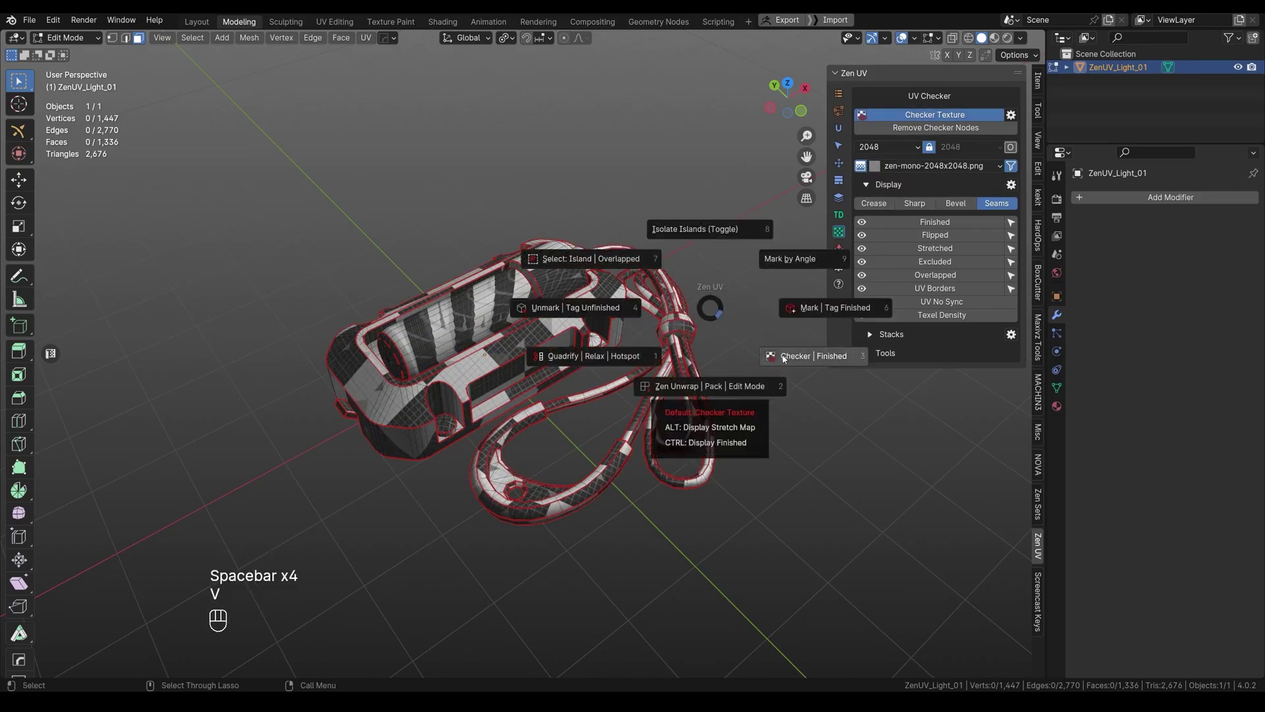
pyautogui.click(814, 355)
pyautogui.press('v')
pyautogui.click(730, 348)
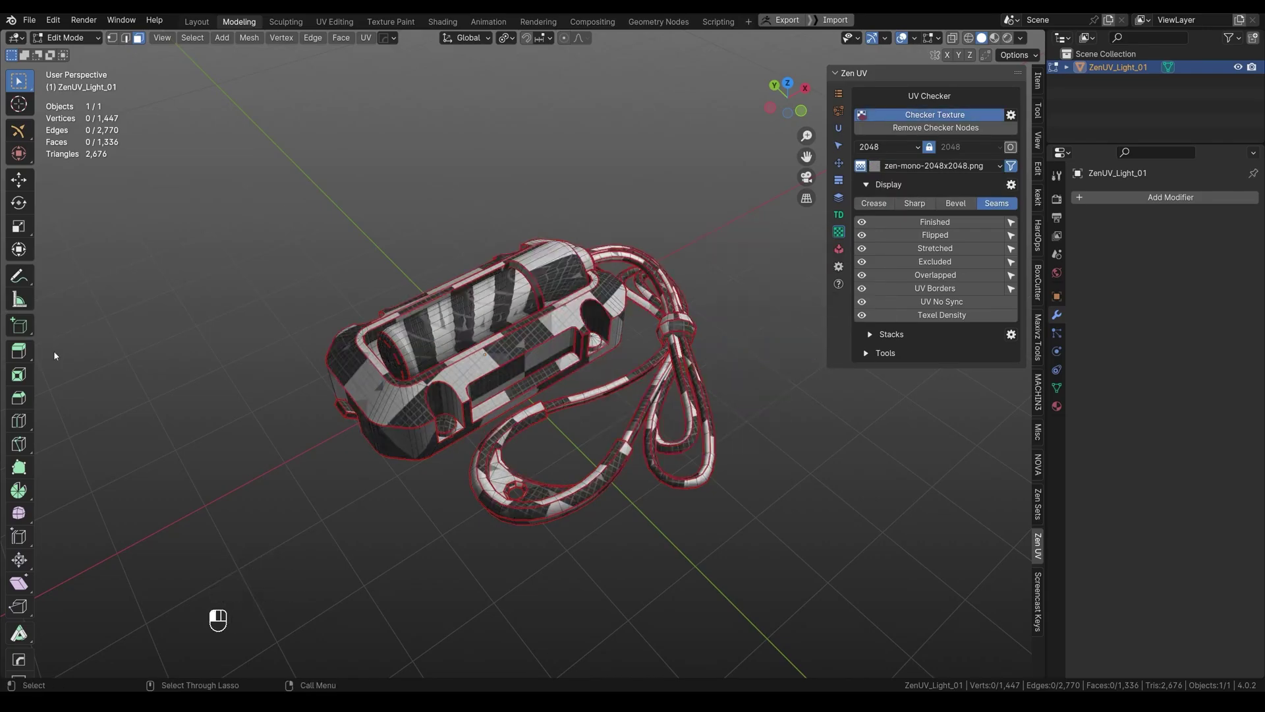
pyautogui.click(53, 350)
pyautogui.click(568, 350)
# Reopen the UV editor without the checker image, frame all islands, and hide the side panels
pyautogui.click(53, 350)
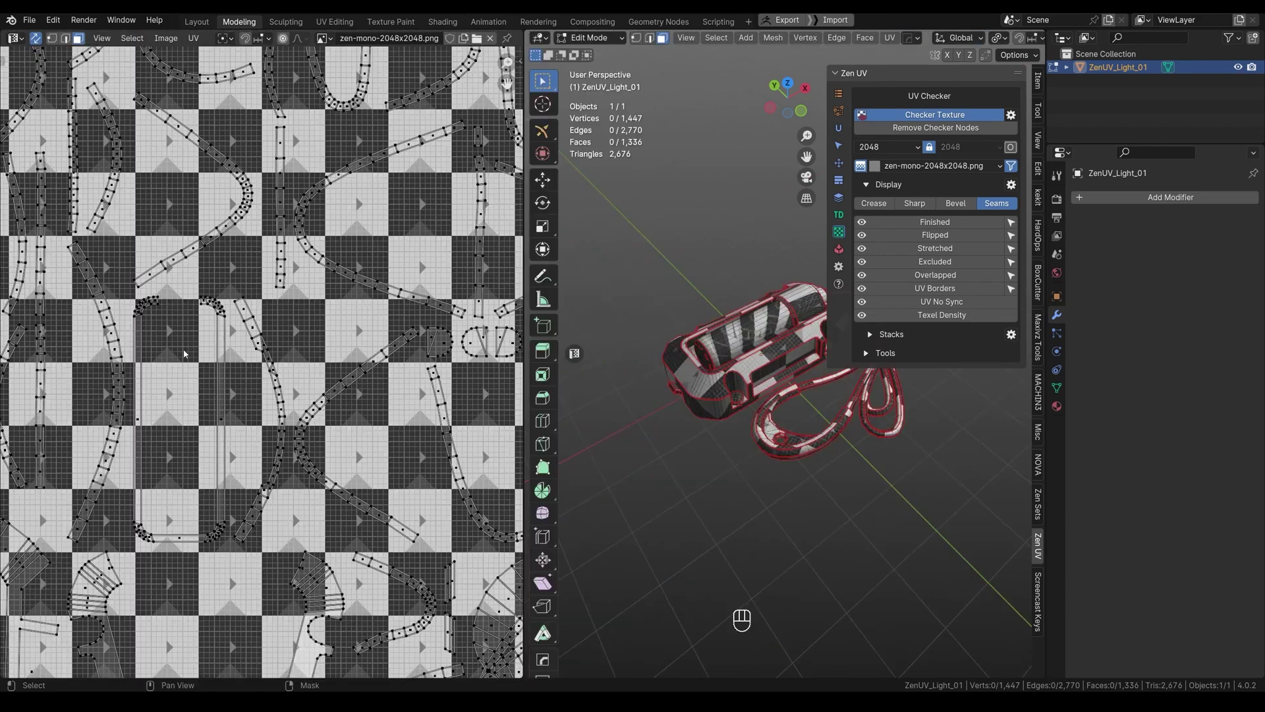
pyautogui.click(489, 41)
pyautogui.press('Home')
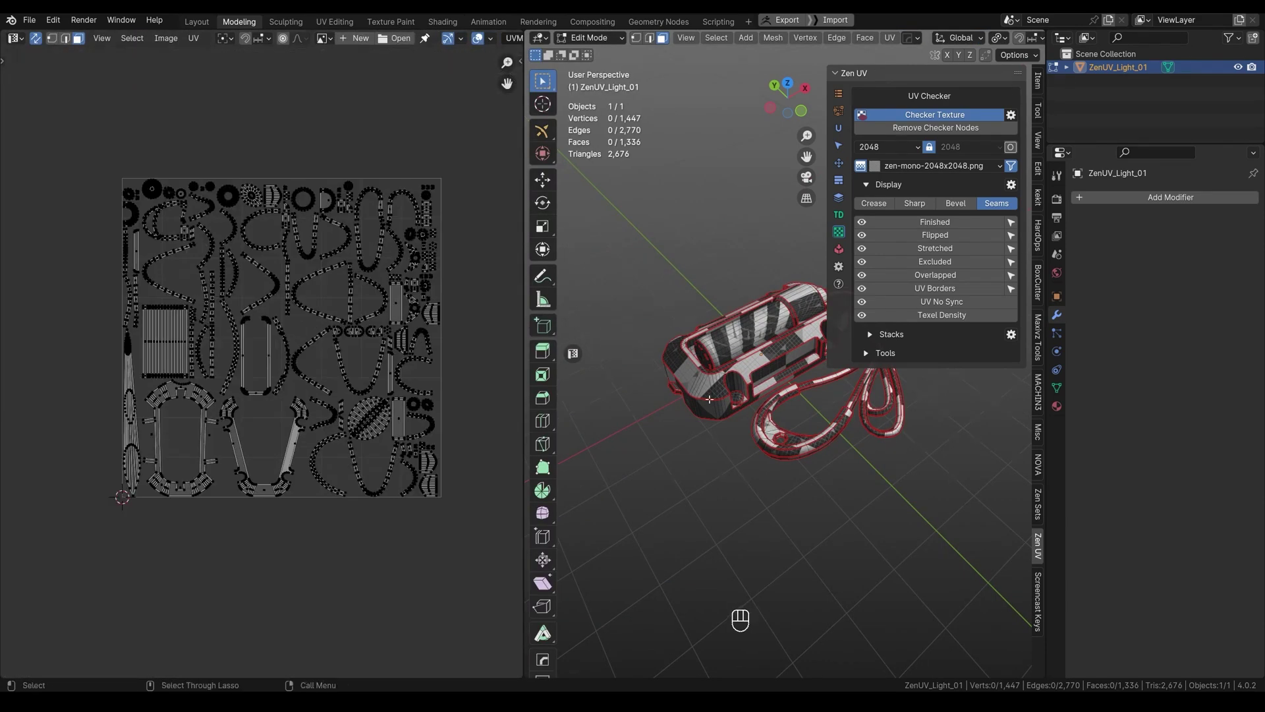
pyautogui.press('t')
pyautogui.press('n')
pyautogui.scroll(4, 787, 349)
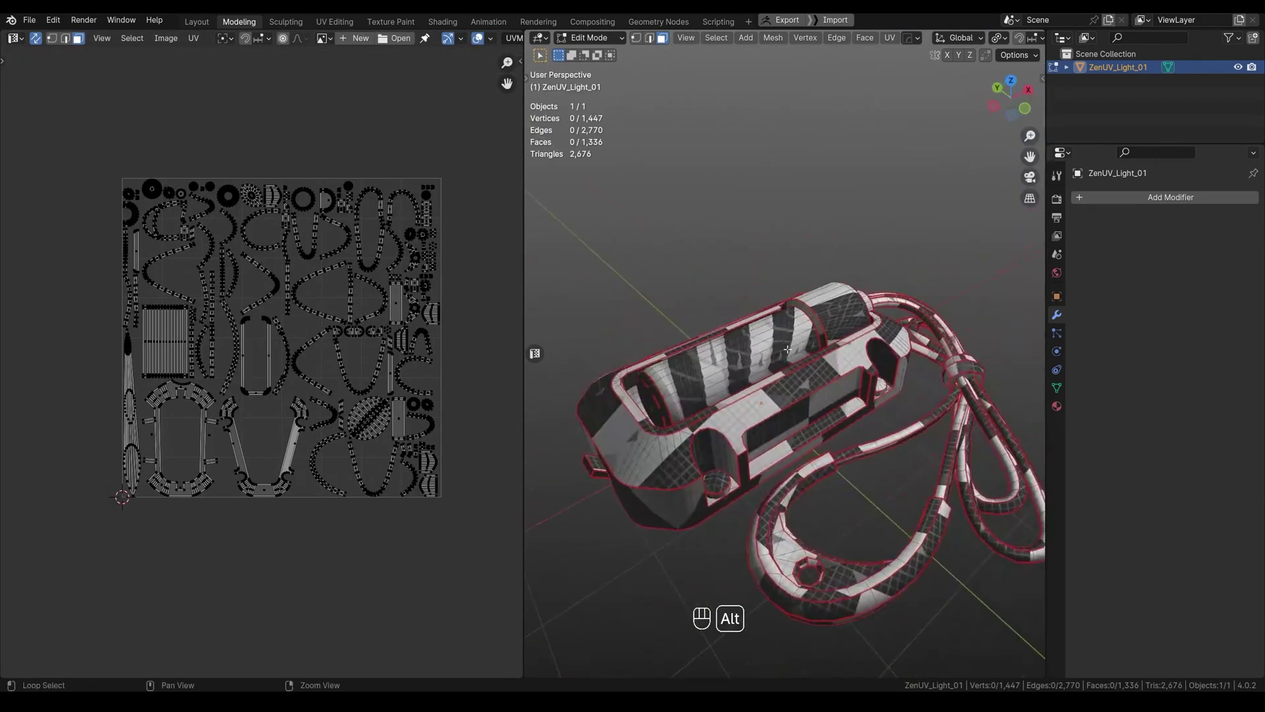
# Select the top face loop plus another face and isolate that cylinder part
pyautogui.keyDown('alt'); pyautogui.click(787, 349); pyautogui.keyUp('alt')
pyautogui.moveTo(788, 350); pyautogui.dragTo(797, 362, button='middle')
pyautogui.scroll(3, 806, 377)
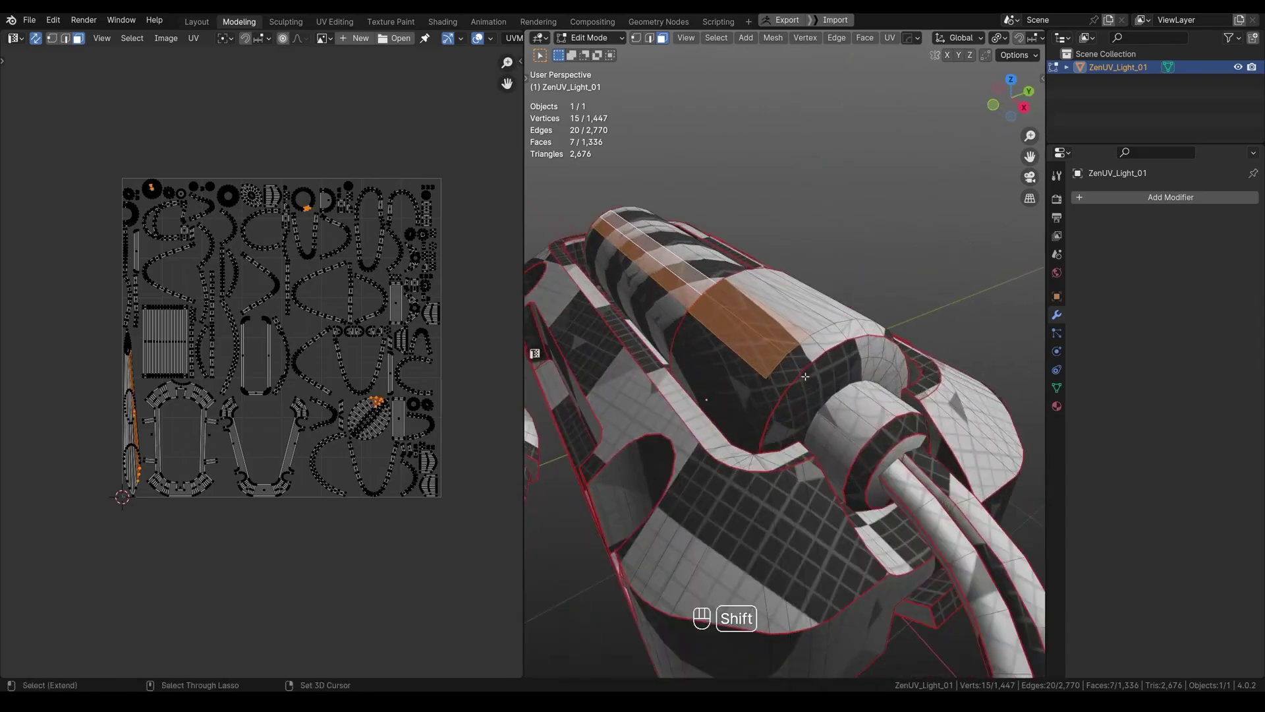
pyautogui.keyDown('shift'); pyautogui.click(892, 450); pyautogui.keyUp('shift')
pyautogui.scroll(-3, 892, 450)
pyautogui.press('space')
pyautogui.press('space')
pyautogui.click(798, 301)
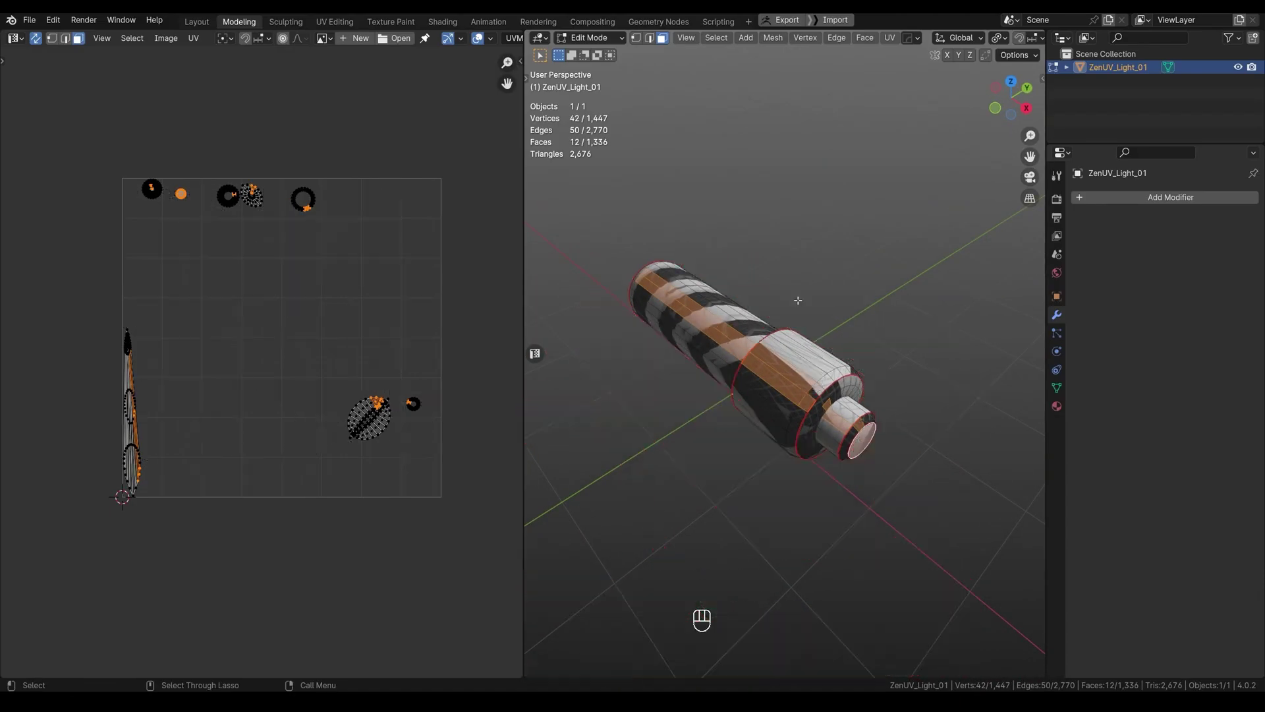
# Unwrap the cylinder's end-cap faces, using X-ray to reach them
pyautogui.keyDown('alt'); pyautogui.moveTo(798, 301); pyautogui.dragTo(763, 305, button='middle'); pyautogui.keyUp('alt')
pyautogui.keyDown('alt'); pyautogui.moveTo(780, 363); pyautogui.dragTo(787, 333, button='middle'); pyautogui.keyUp('alt')
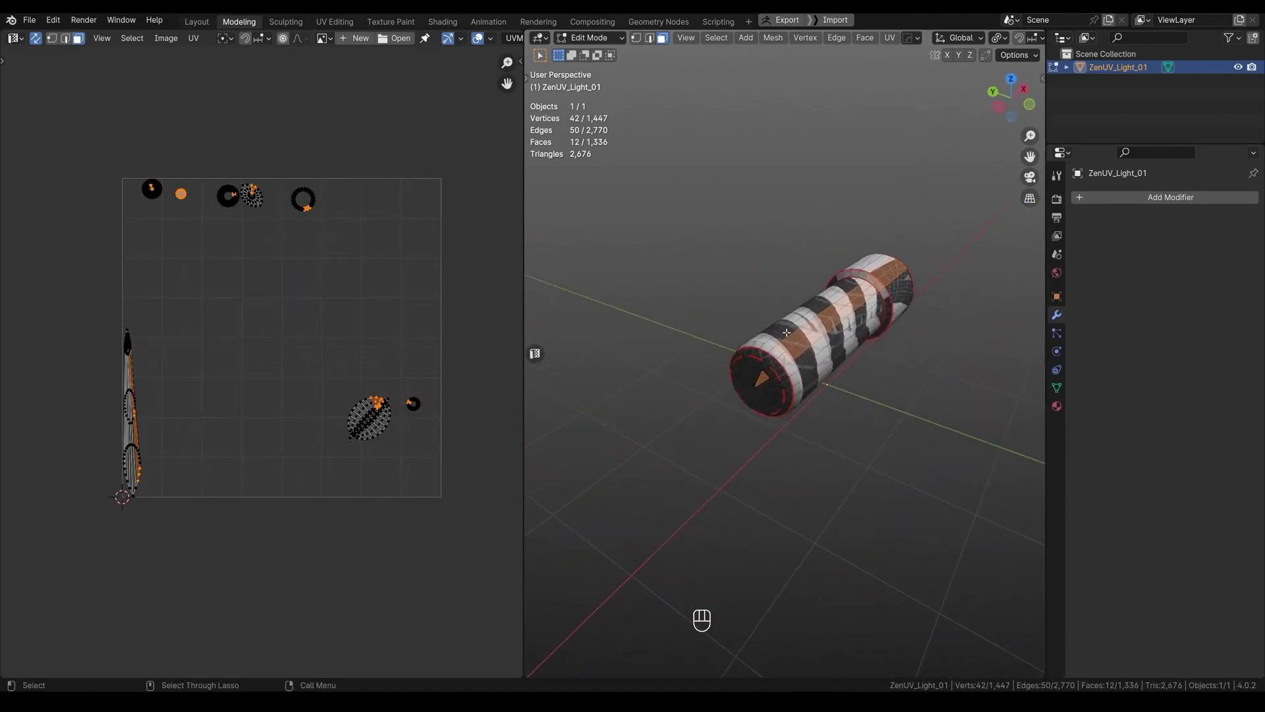
pyautogui.keyDown('alt'); pyautogui.moveTo(808, 450); pyautogui.dragTo(783, 350, button='middle'); pyautogui.keyUp('alt')
pyautogui.scroll(3, 783, 351)
pyautogui.hotkey('alt', 'z')
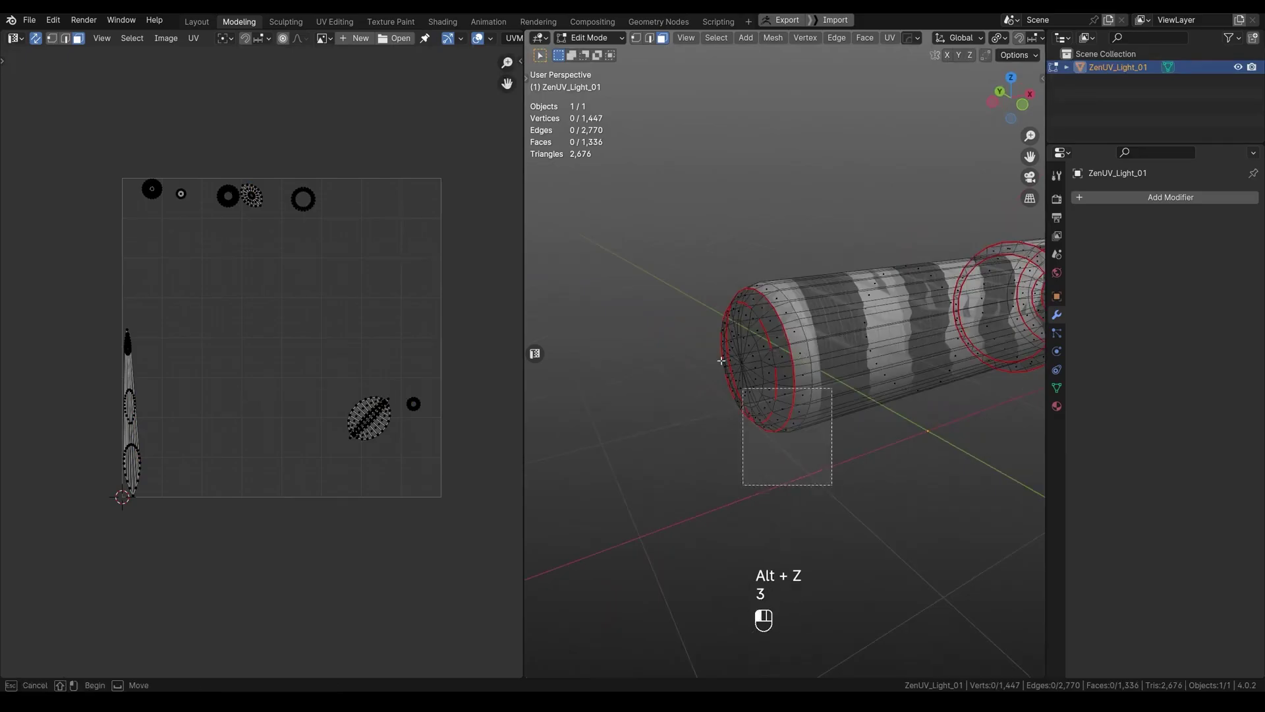
pyautogui.keyDown('alt'); pyautogui.click(722, 360); pyautogui.keyUp('alt')
pyautogui.press('space')
pyautogui.press('v')
pyautogui.click(835, 430)
pyautogui.hotkey('alt', 'z')
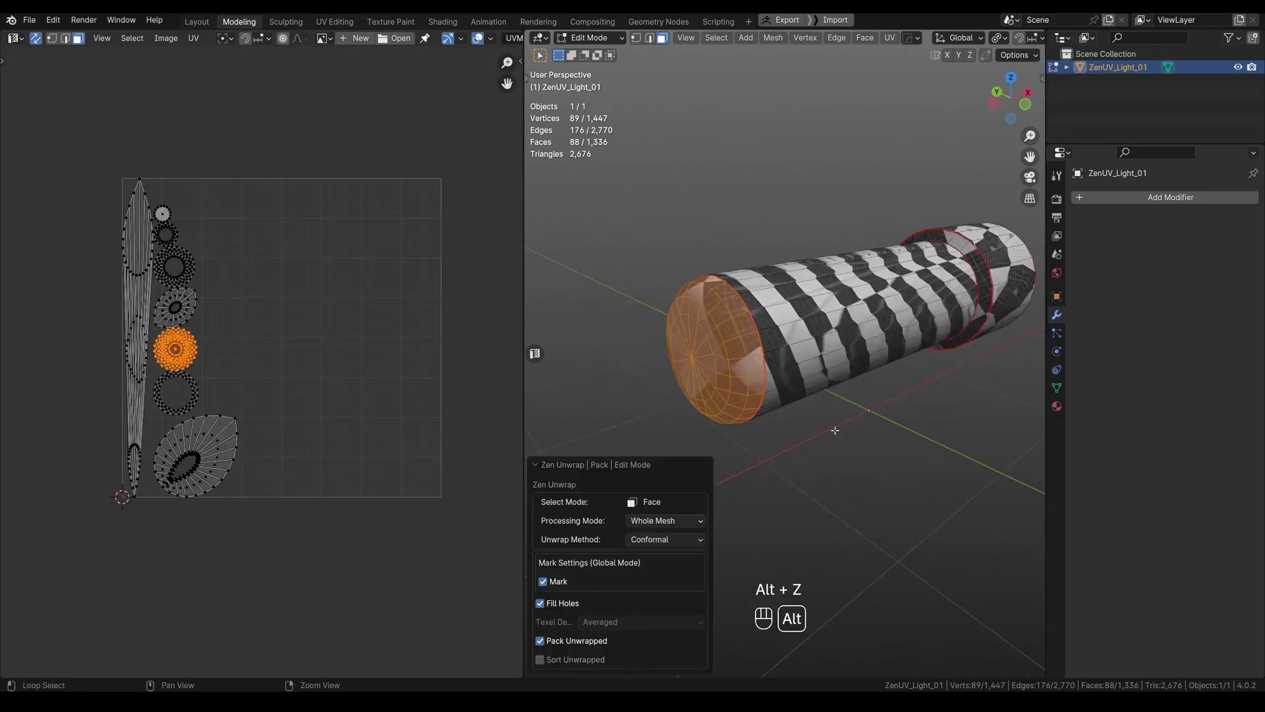
# Unwrap the cylinder side using a long edge along it as the seam
pyautogui.moveTo(835, 430); pyautogui.dragTo(821, 409, button='middle')
pyautogui.press('2')
pyautogui.keyDown('alt'); pyautogui.click(790, 444); pyautogui.keyUp('alt')
pyautogui.press('space')
pyautogui.press('v')
pyautogui.click(840, 436)
# Select a whole linked island from one face and unwrap it
pyautogui.press('3')
pyautogui.click(823, 432)
pyautogui.hotkey('ctrl', 'l')
pyautogui.press('space')
pyautogui.press('v')
pyautogui.click(817, 443)
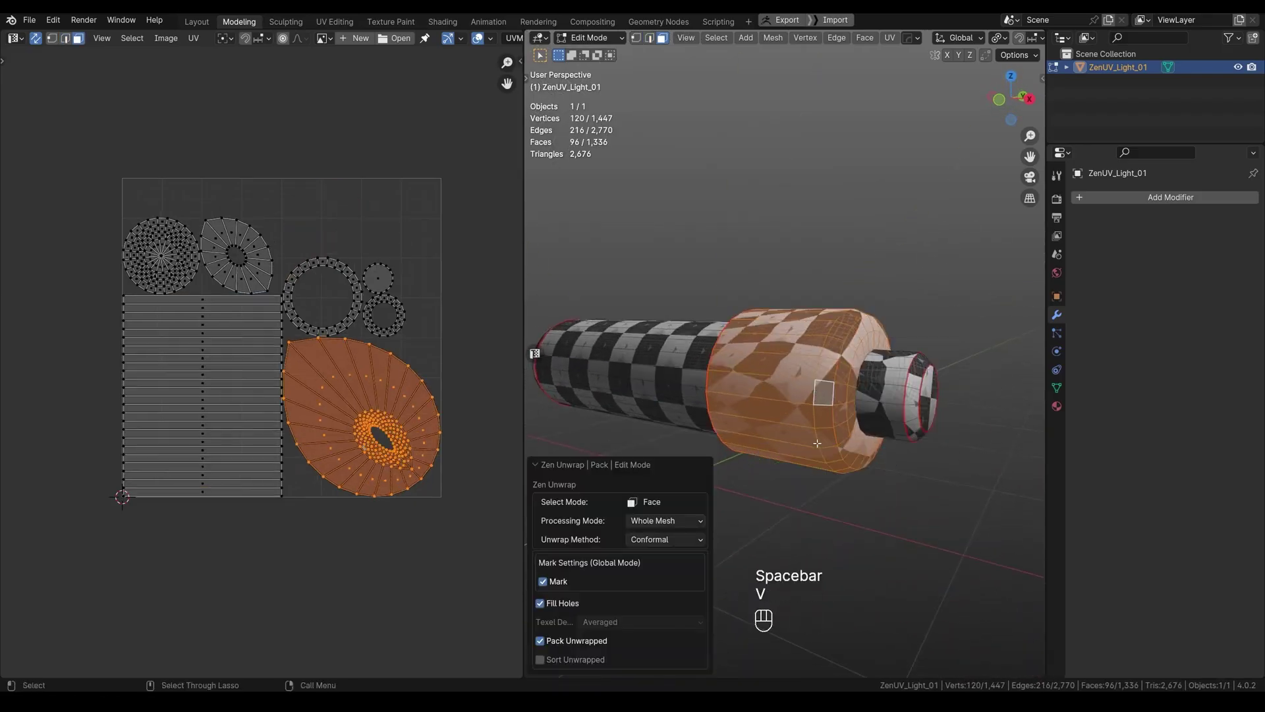
# Select the end-cap face loop and pack the UV islands
pyautogui.keyDown('alt'); pyautogui.click(881, 421); pyautogui.keyUp('alt')
pyautogui.hotkey('alt', 'z')
pyautogui.hotkey('alt', 'z')
pyautogui.moveTo(881, 421); pyautogui.dragTo(853, 467, button='middle')
pyautogui.press('space')
pyautogui.press('v')
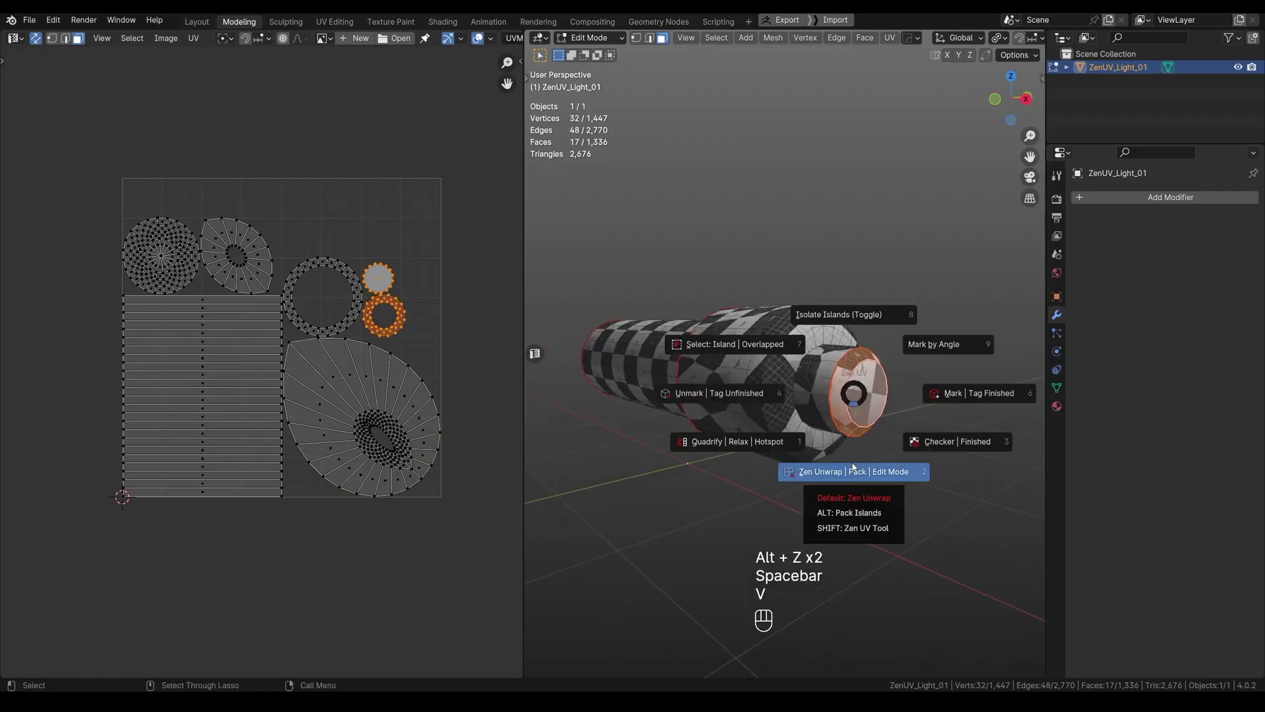
pyautogui.keyDown('alt'); pyautogui.click(853, 467); pyautogui.keyUp('alt')
# Lasso the T and A letter islands and stack them onto each other
pyautogui.moveTo(423, 672)
pyautogui.mouseDown()
pyautogui.moveTo(378, 488)
pyautogui.moveTo(243, 655)
pyautogui.moveTo(297, 707)
pyautogui.mouseUp()
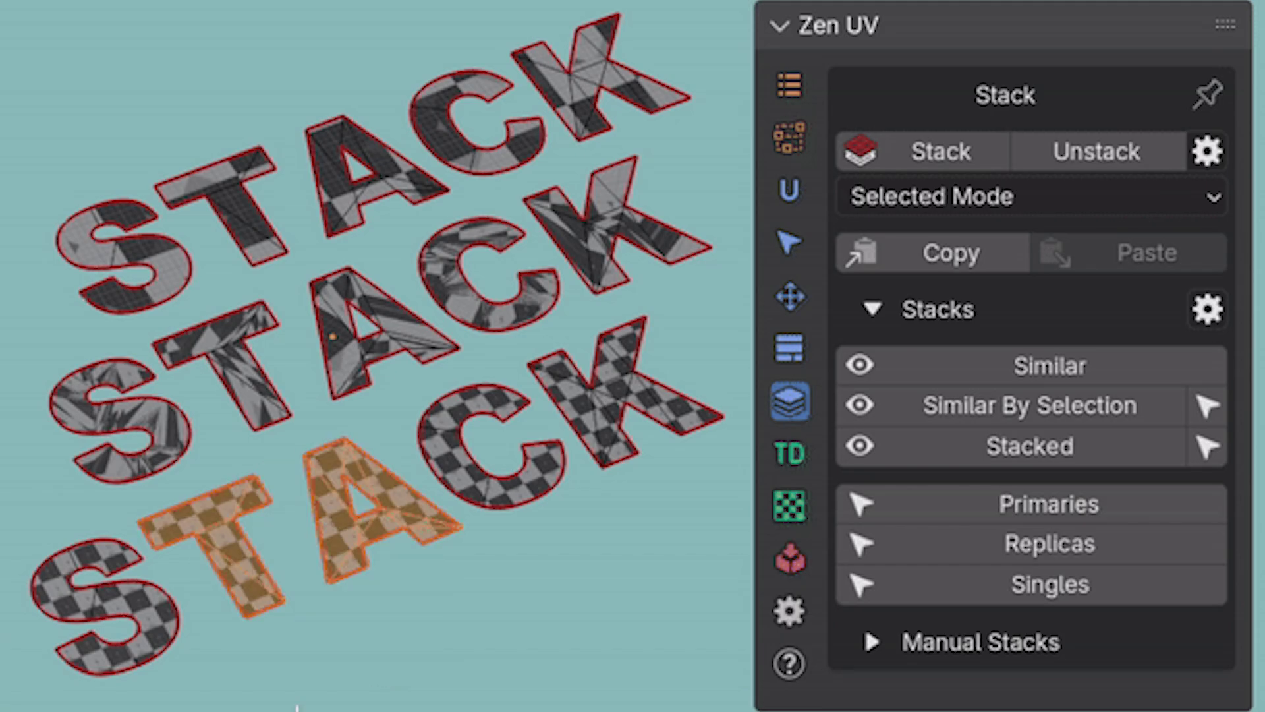
pyautogui.click(939, 413)
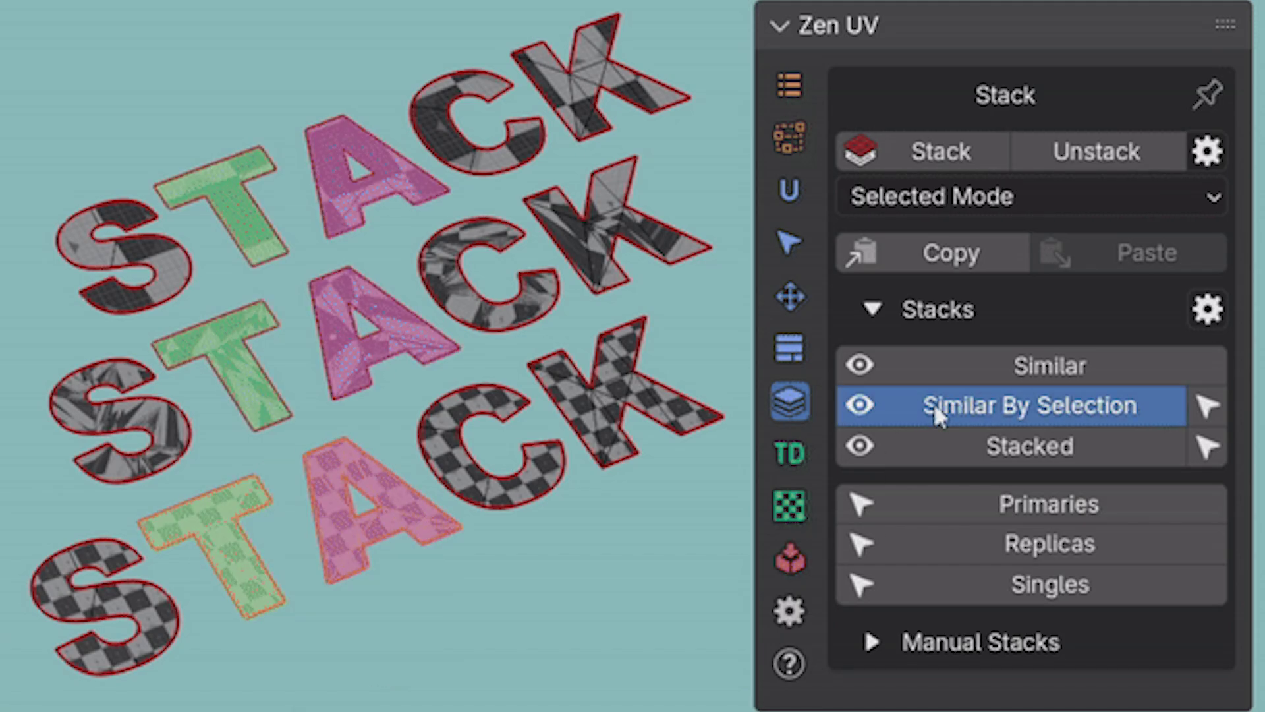
pyautogui.click(939, 414)
pyautogui.click(949, 170)
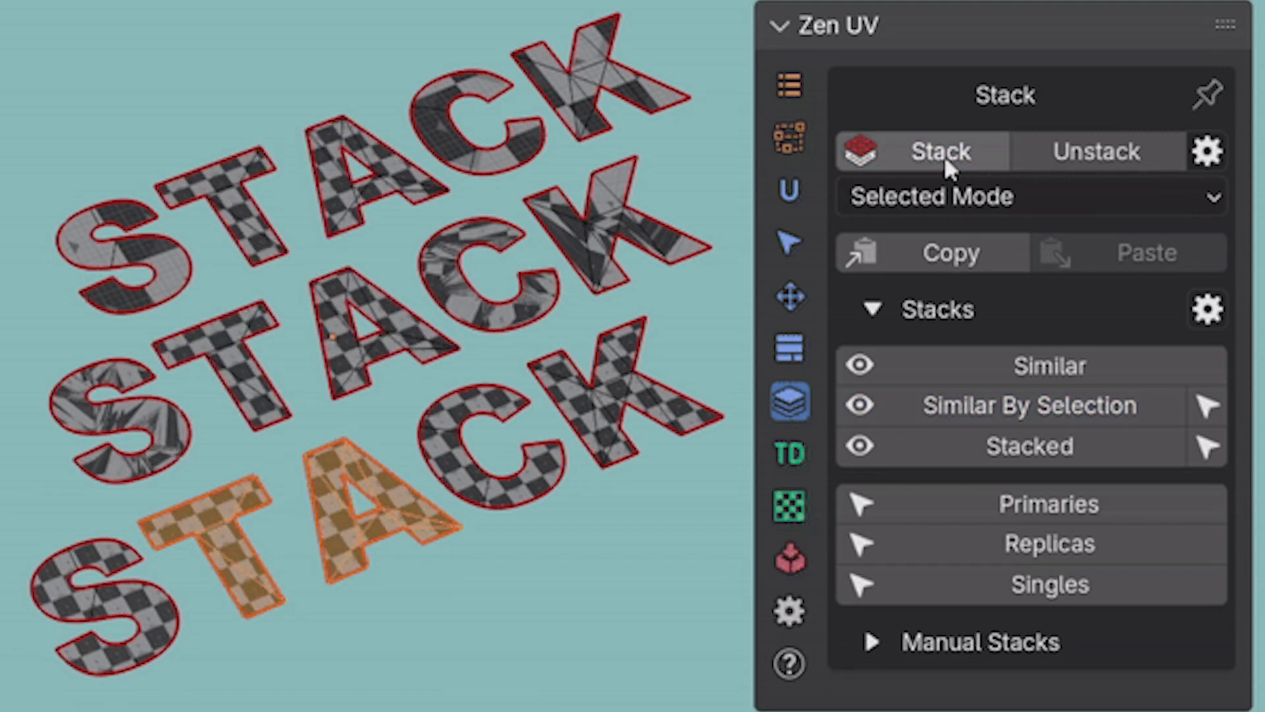
pyautogui.click(601, 587)
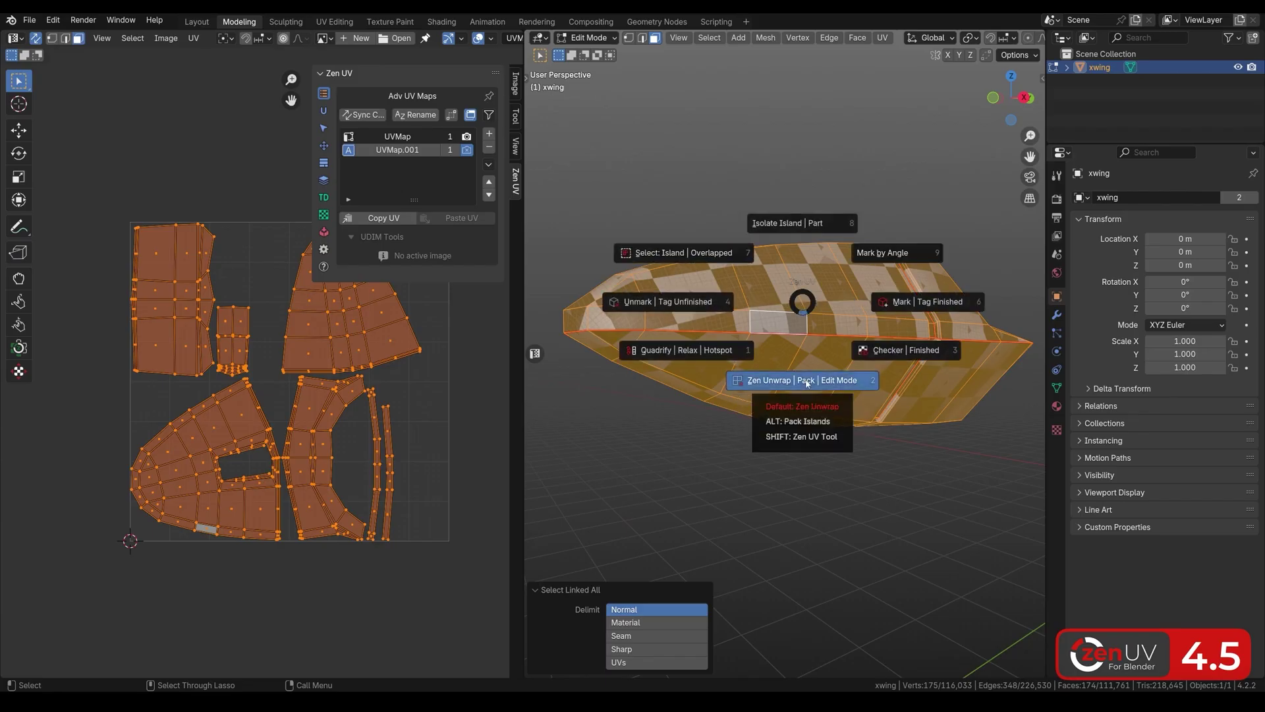
# Unwrap the X-wing part, then select an edge path across it in edge mode
pyautogui.click(802, 378)
pyautogui.moveTo(802, 384); pyautogui.dragTo(800, 261, button='middle')
pyautogui.hotkey('alt', 'a')
pyautogui.press('2')
pyautogui.keyDown('ctrl'); pyautogui.click(773, 339); pyautogui.keyUp('ctrl')
# Re-unwrap along that path into a fan layout and compare UVMap with UVMap.001
pyautogui.hotkey('alt', 'a')
pyautogui.click(805, 369)
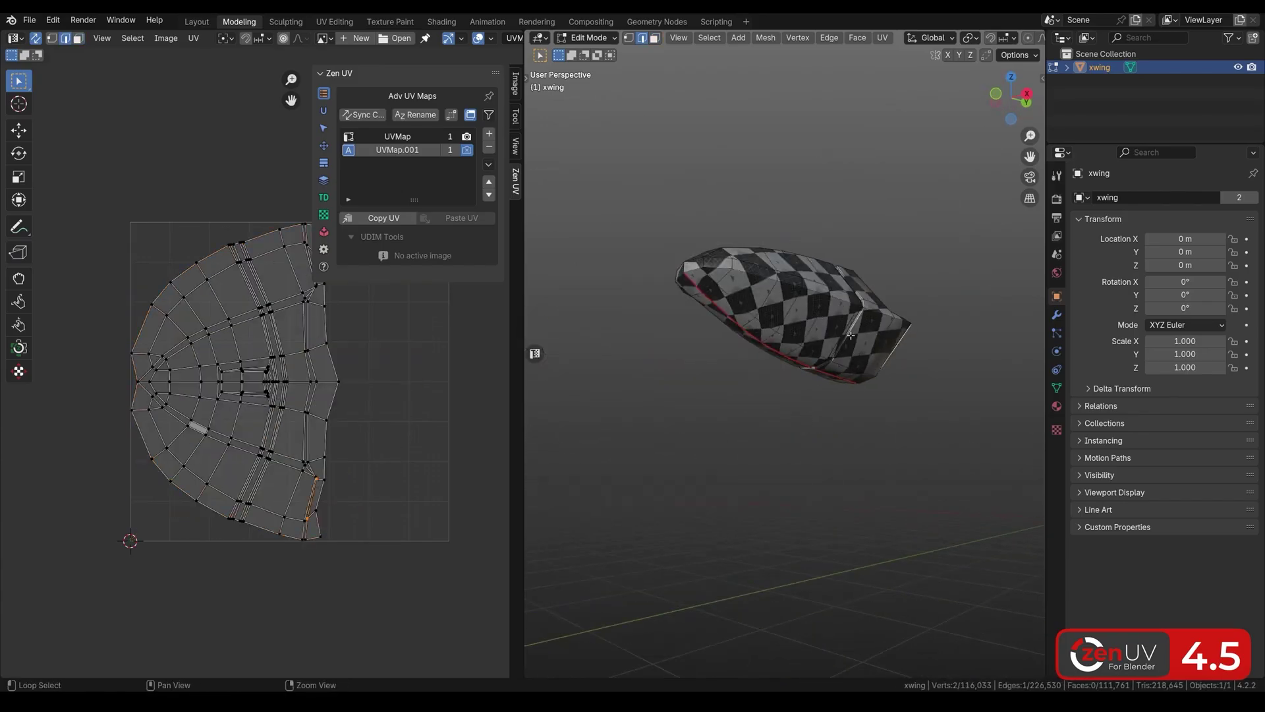
pyautogui.moveTo(805, 369); pyautogui.dragTo(824, 343, button='middle')
pyautogui.click(348, 138)
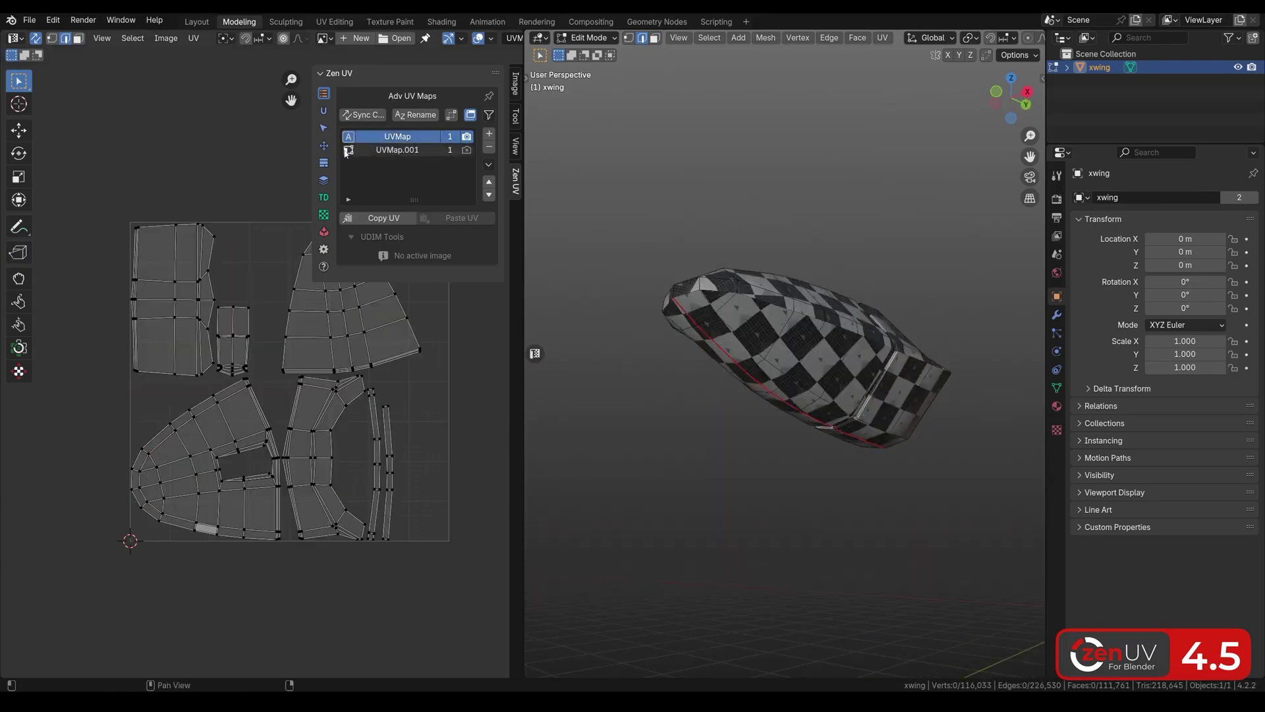
pyautogui.click(348, 150)
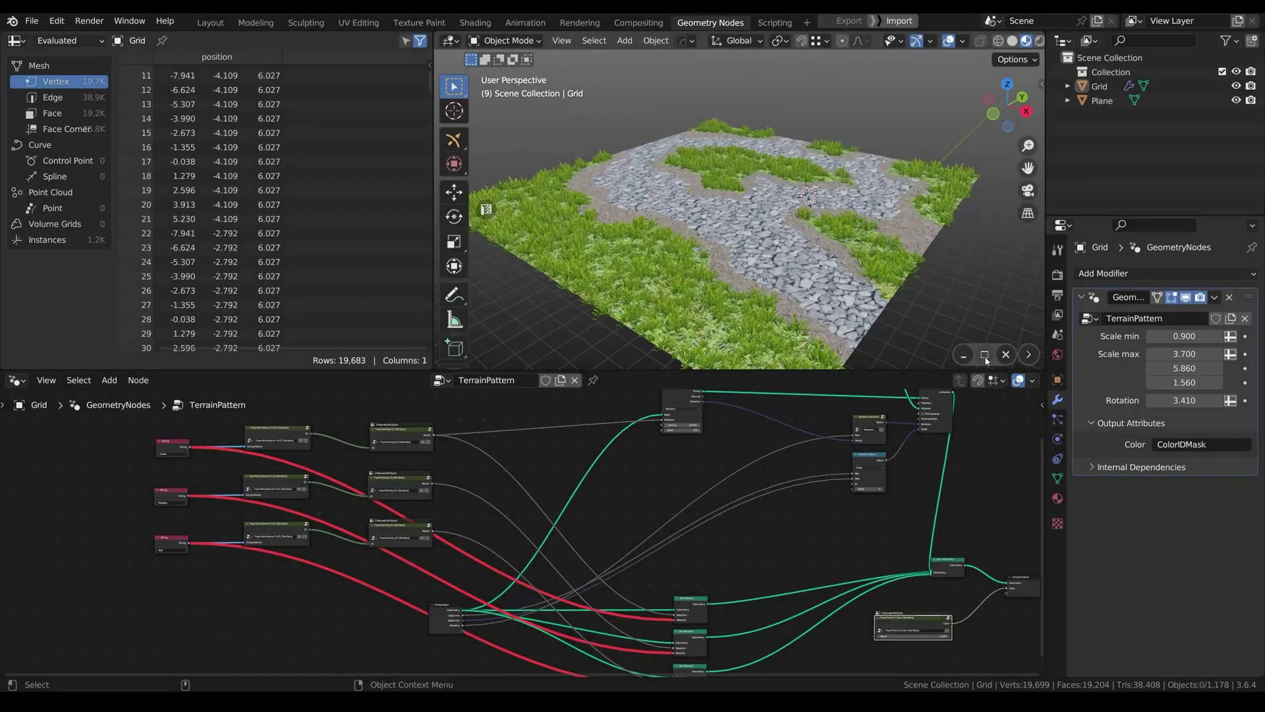
# Maximize the 3D view and then the node editor, restoring the layout after each
pyautogui.click(984, 355)
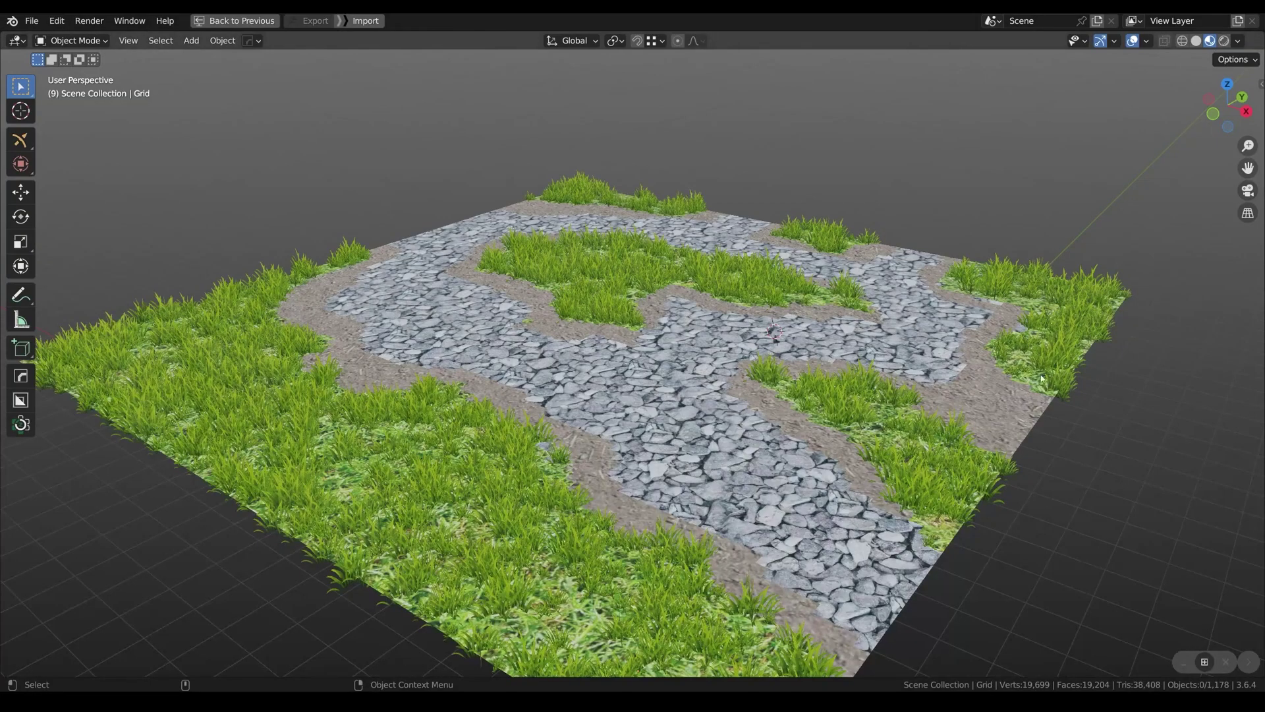
pyautogui.hotkey('ctrl', 'alt', 'space')
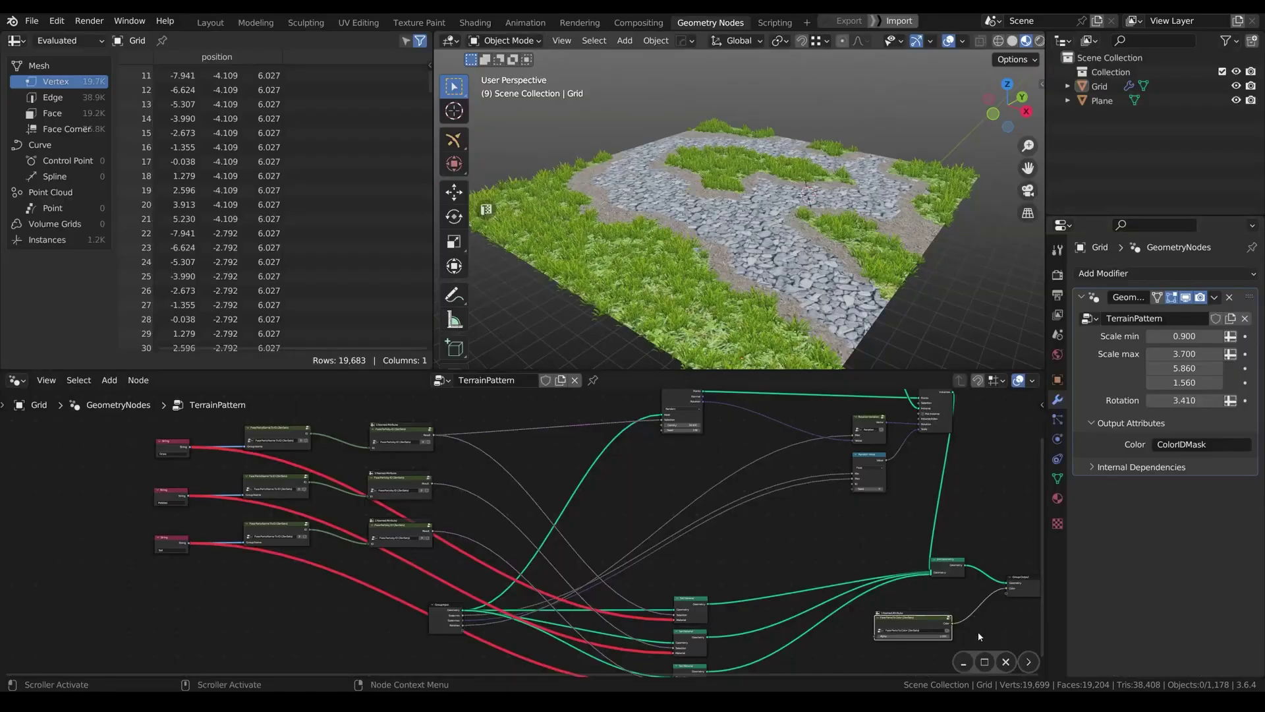
pyautogui.click(985, 662)
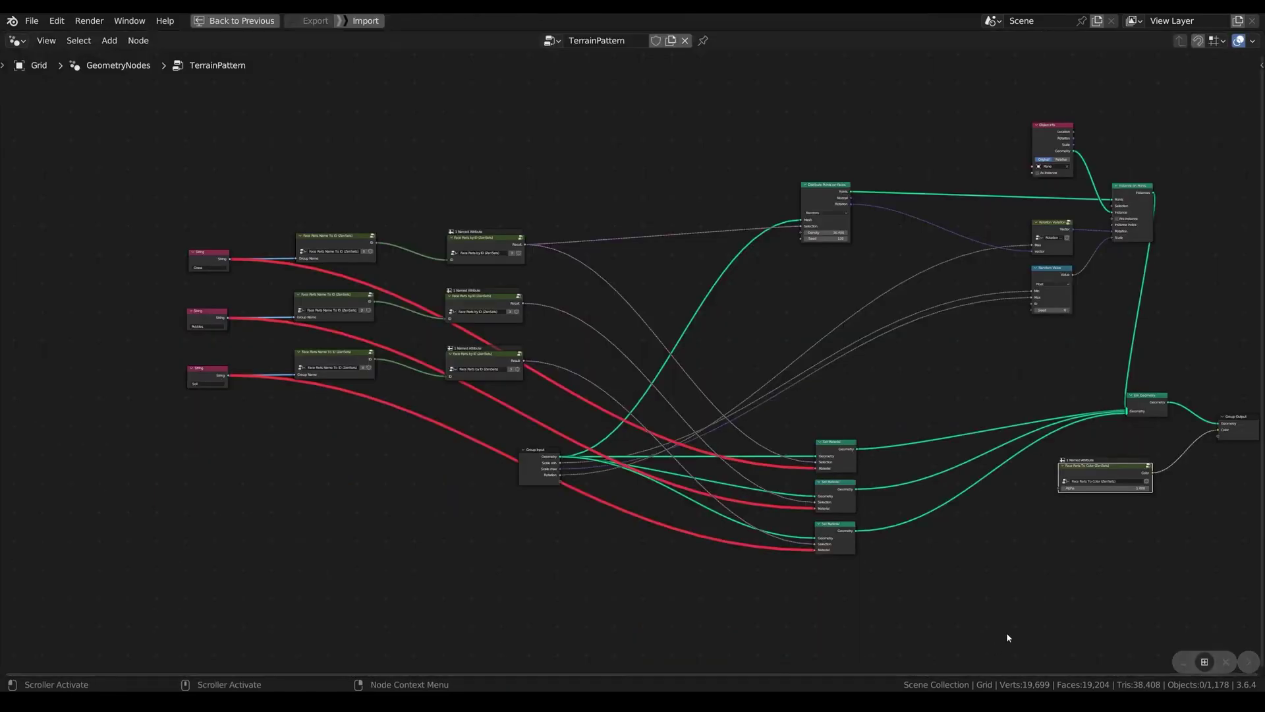
pyautogui.click(1205, 662)
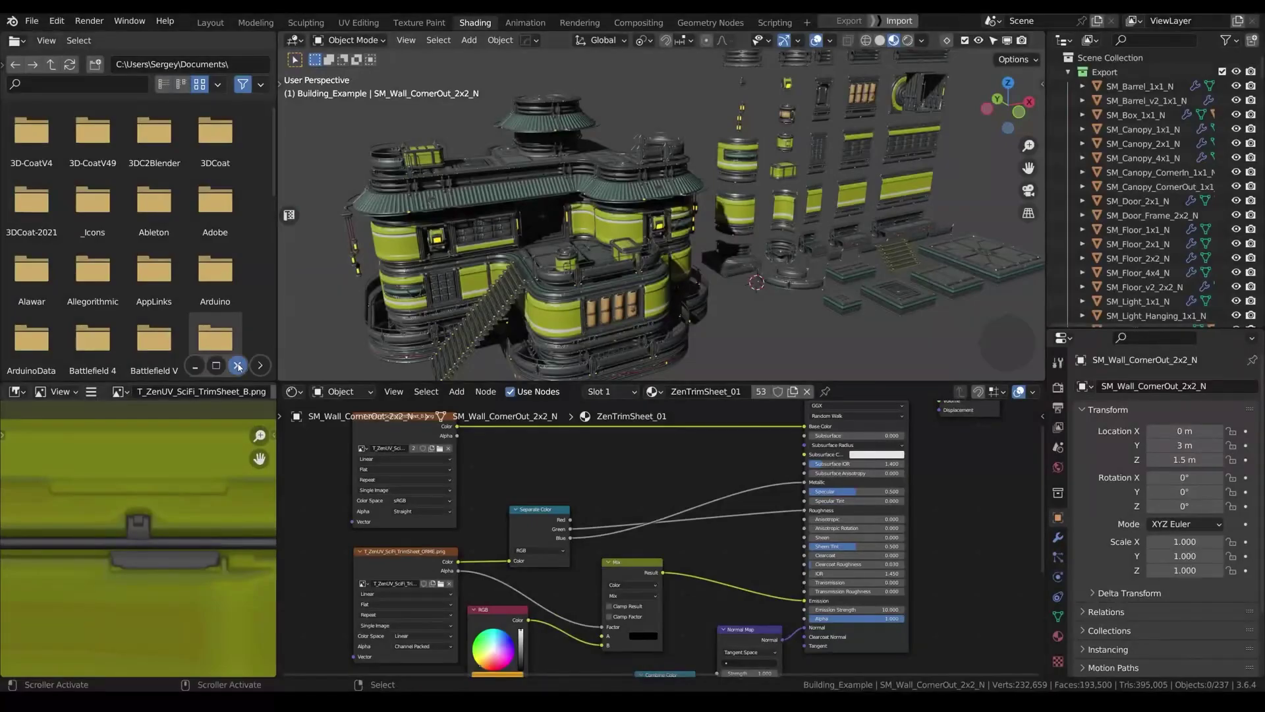
# Close the File Browser and Image Editor areas and maximize the node editor
pyautogui.click(238, 366)
pyautogui.click(238, 662)
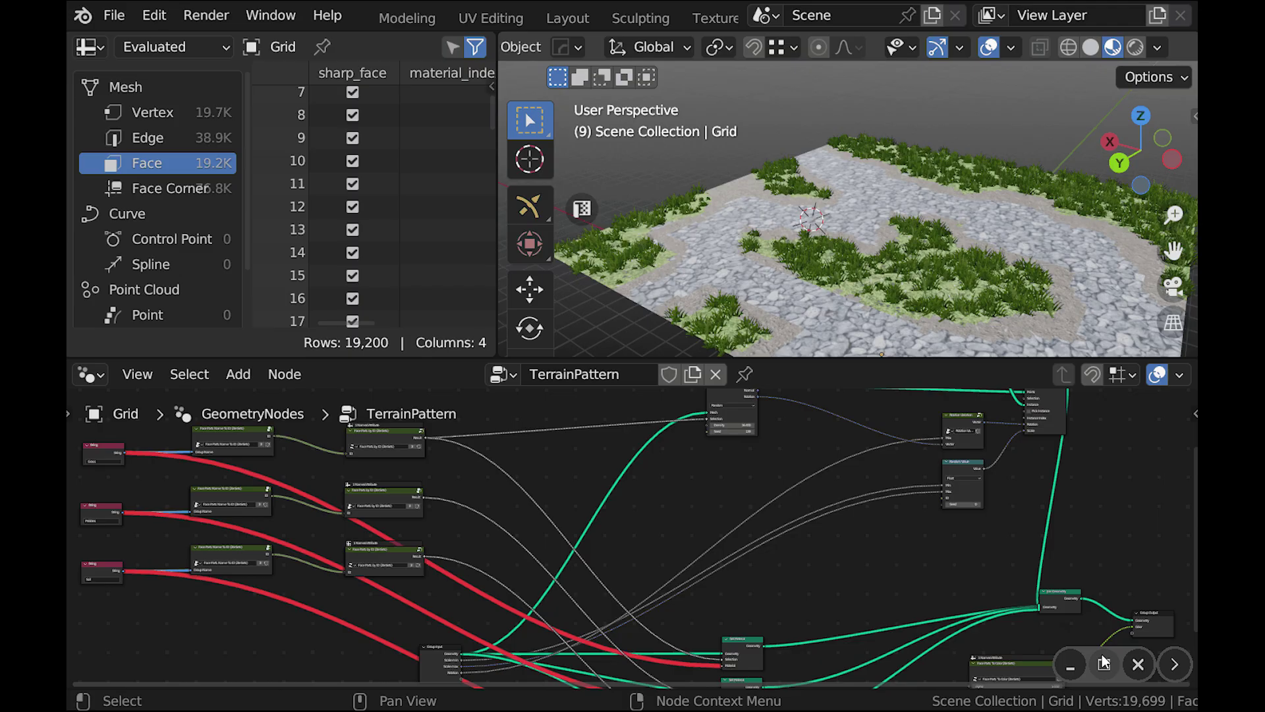
pyautogui.click(984, 662)
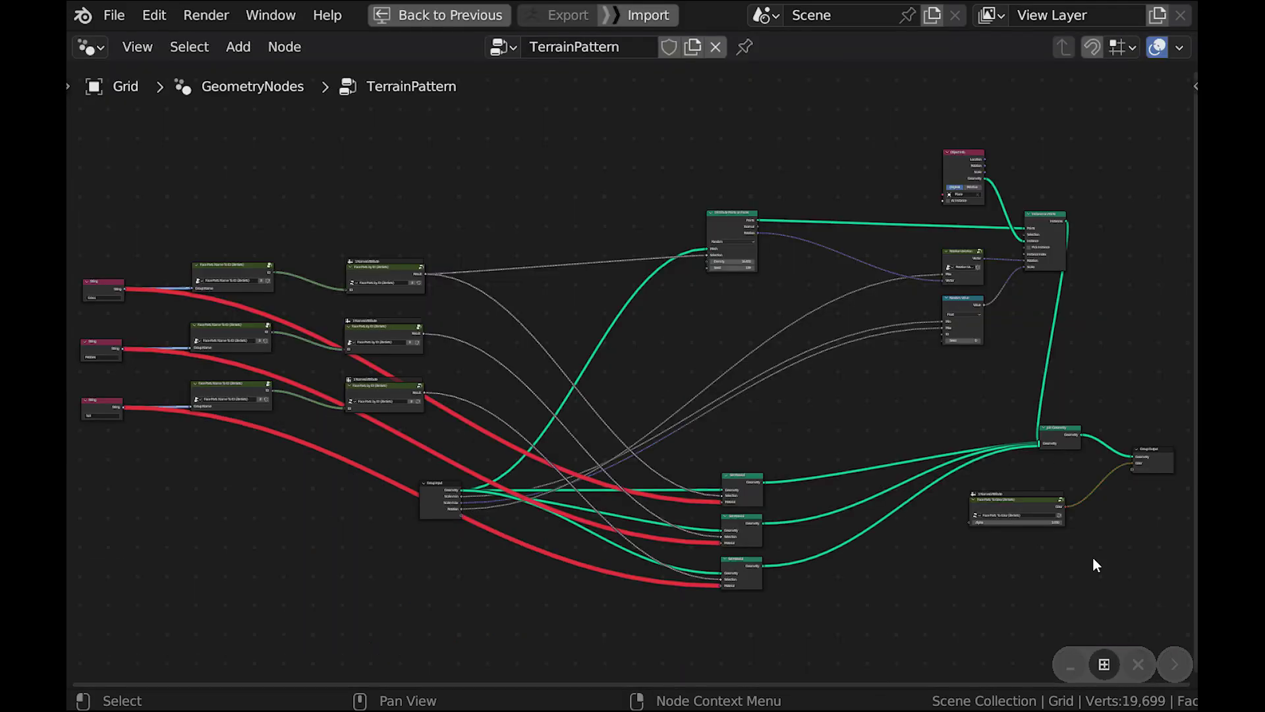
# Restore the layout, close the small 3D viewport, and add a Shader Editor area switcher
pyautogui.click(1104, 664)
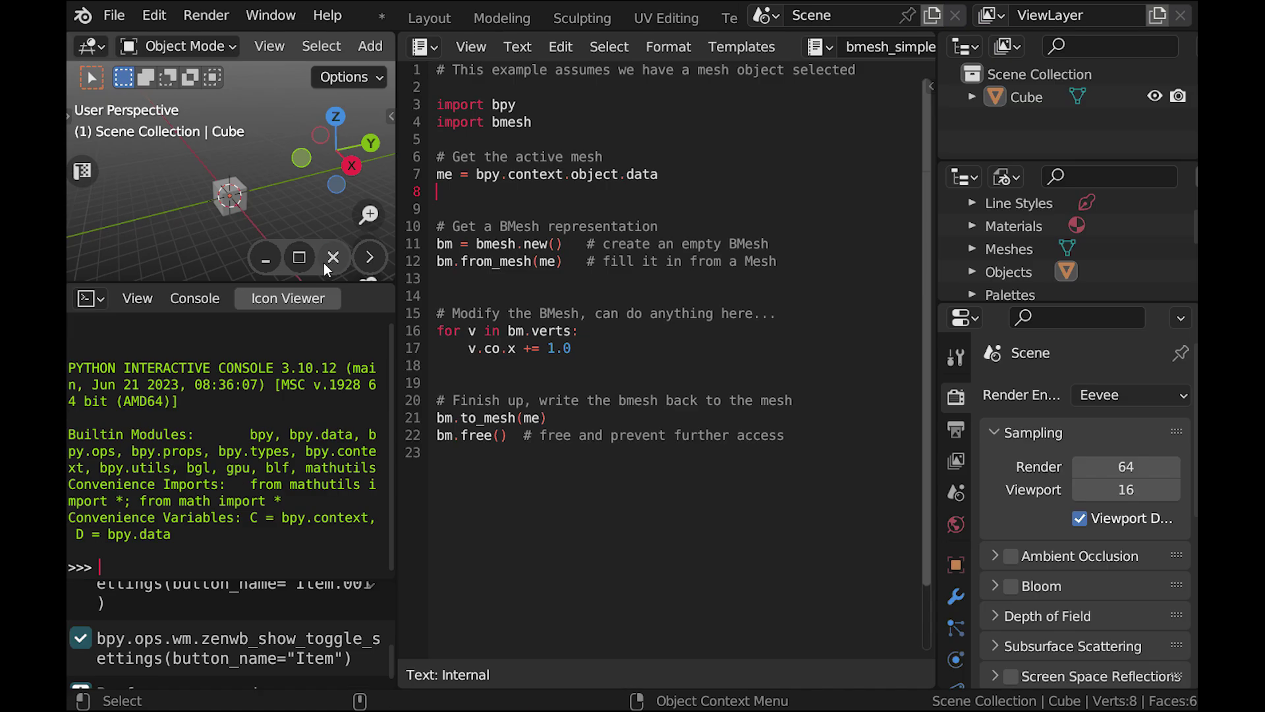
pyautogui.click(329, 267)
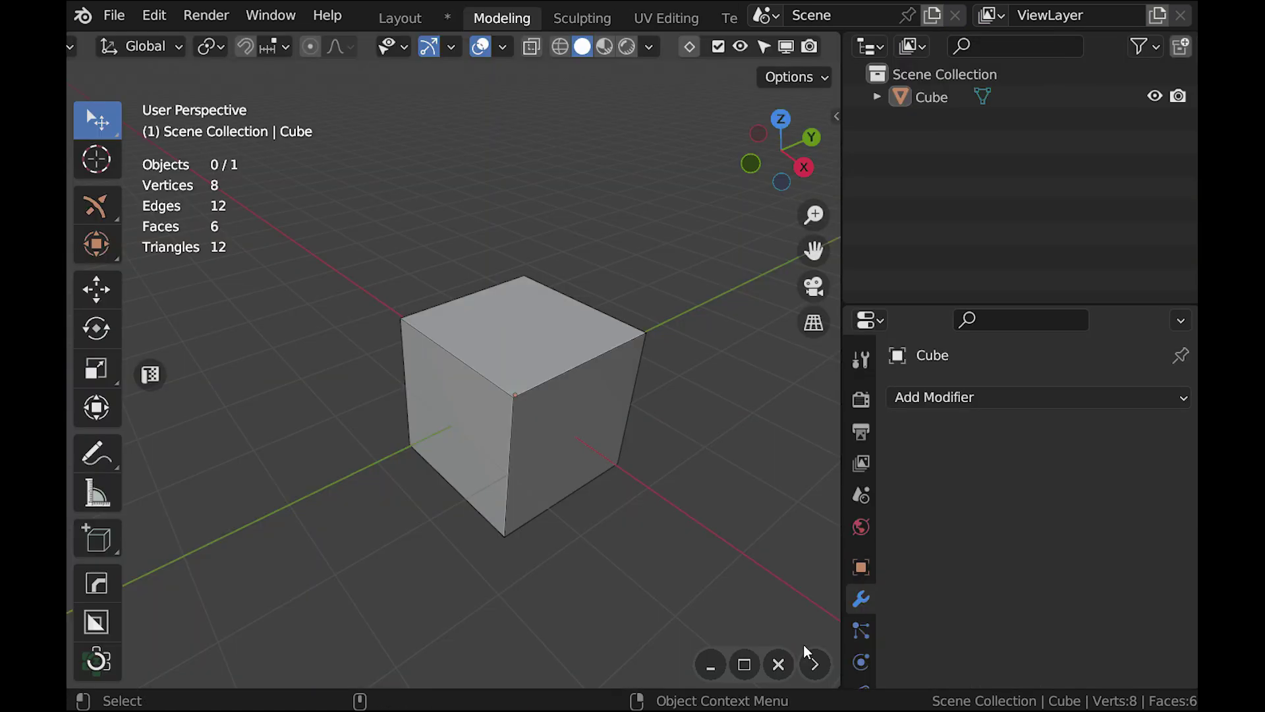
pyautogui.click(810, 660)
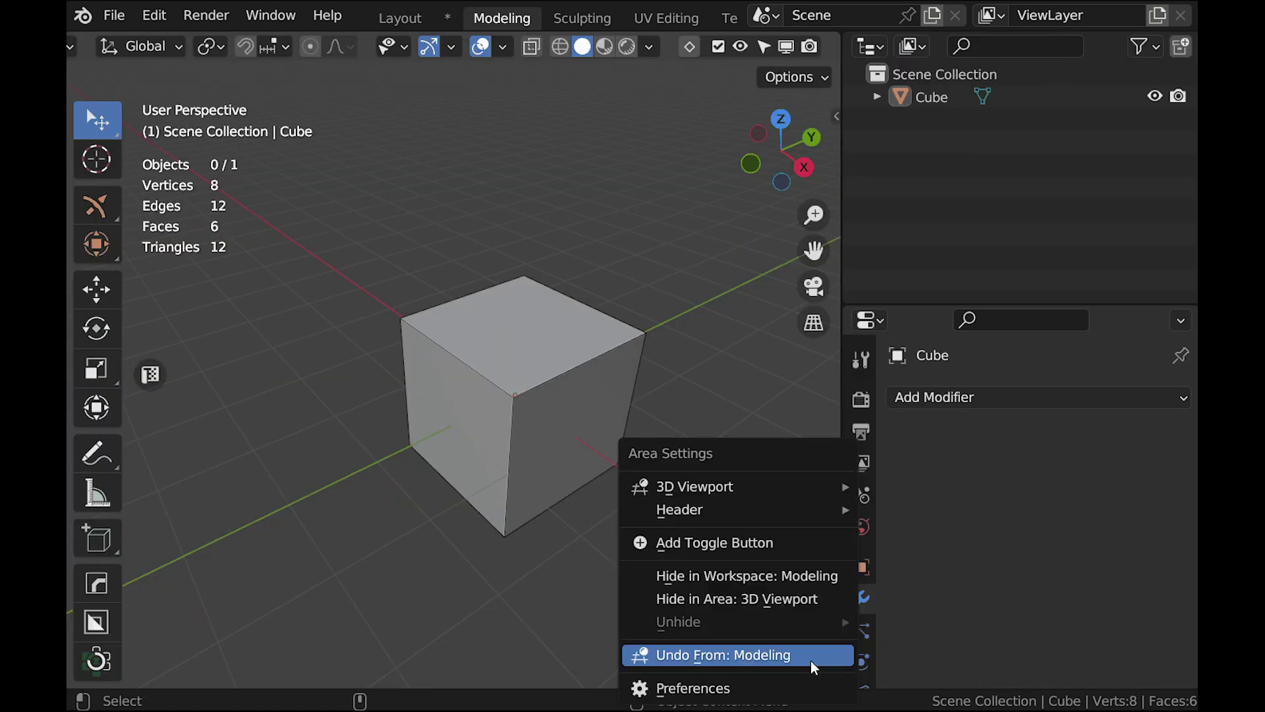
pyautogui.click(729, 551)
pyautogui.click(742, 576)
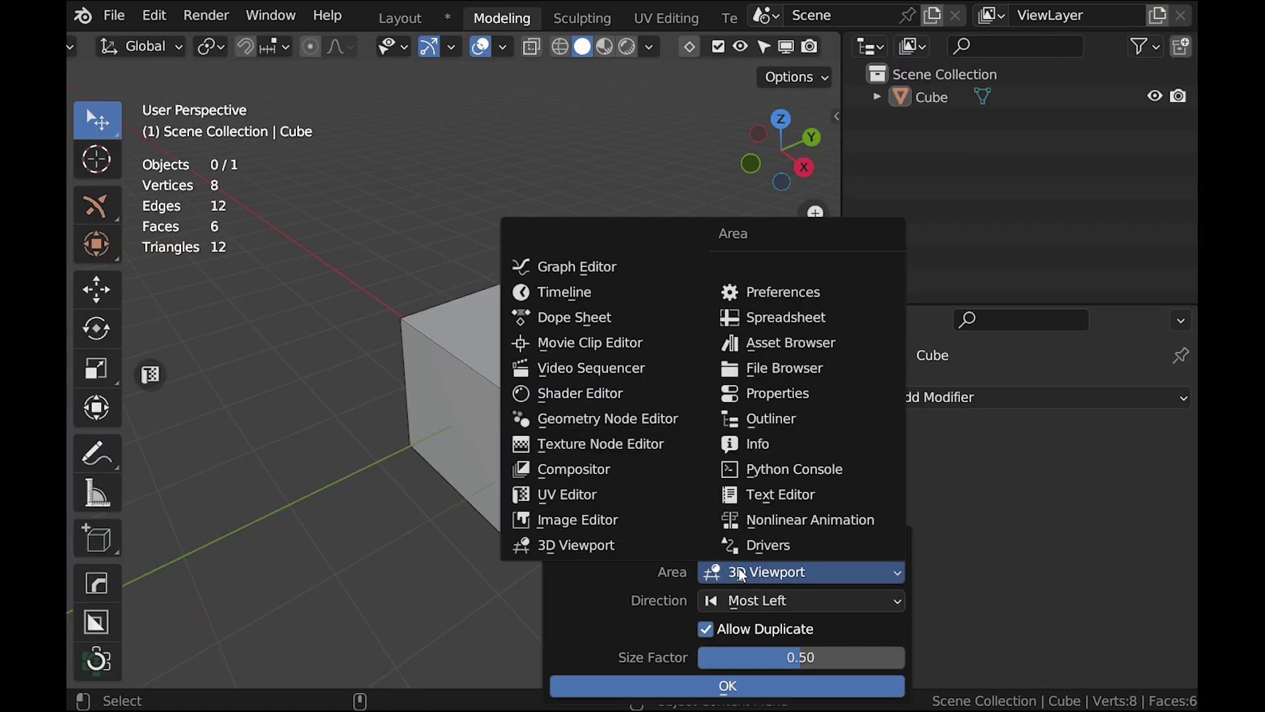
pyautogui.click(588, 400)
pyautogui.click(644, 687)
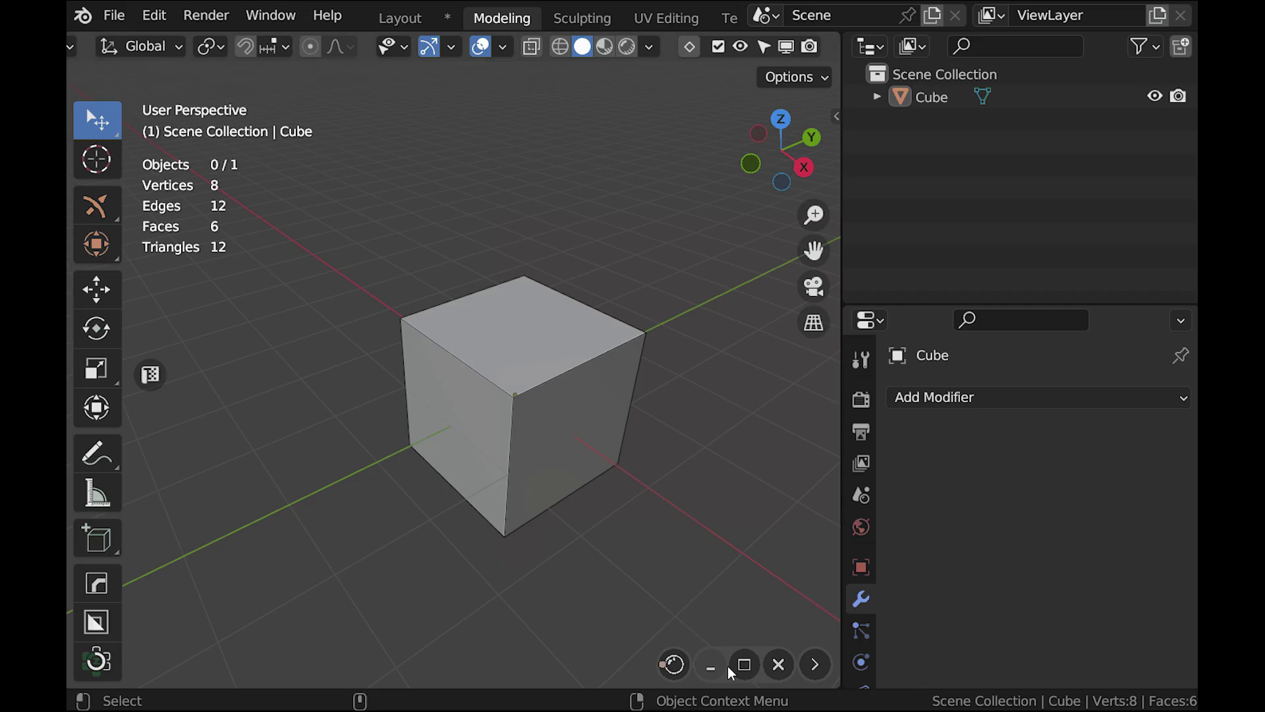
# Add an Asset Browser area switcher with Direction set to Bottom
pyautogui.click(814, 665)
pyautogui.click(728, 542)
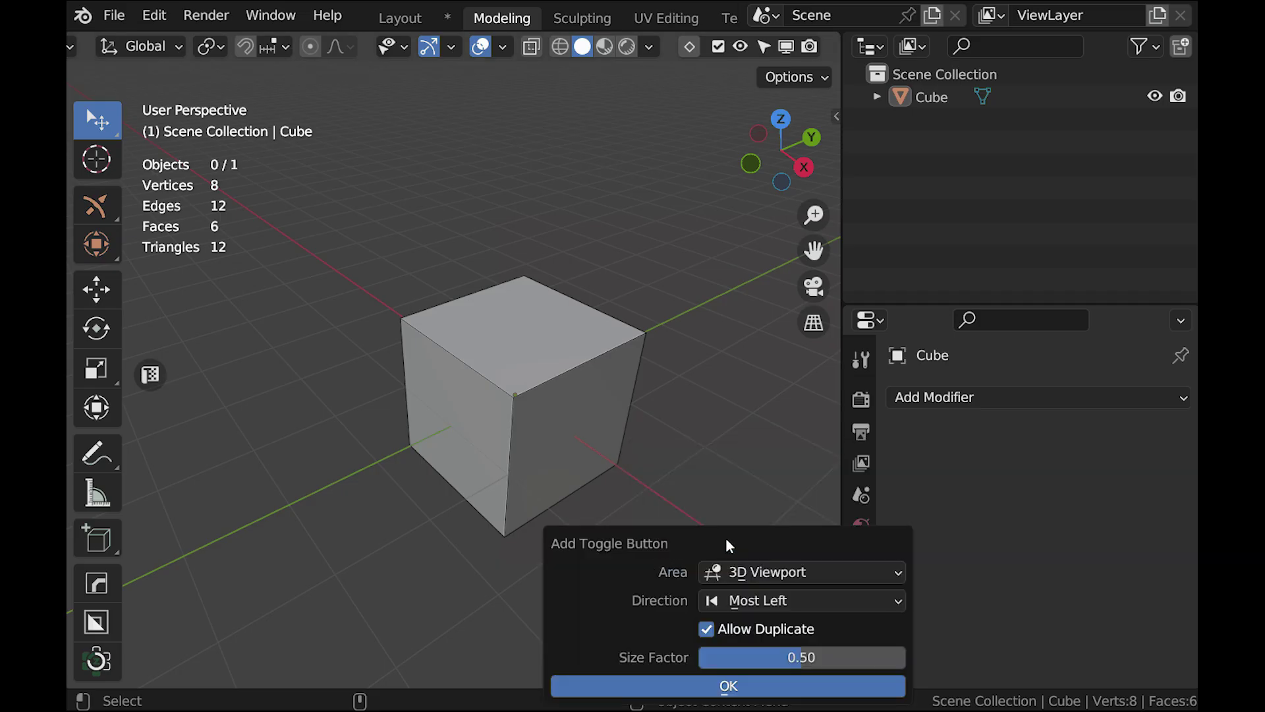
pyautogui.click(732, 575)
pyautogui.click(780, 344)
pyautogui.click(735, 602)
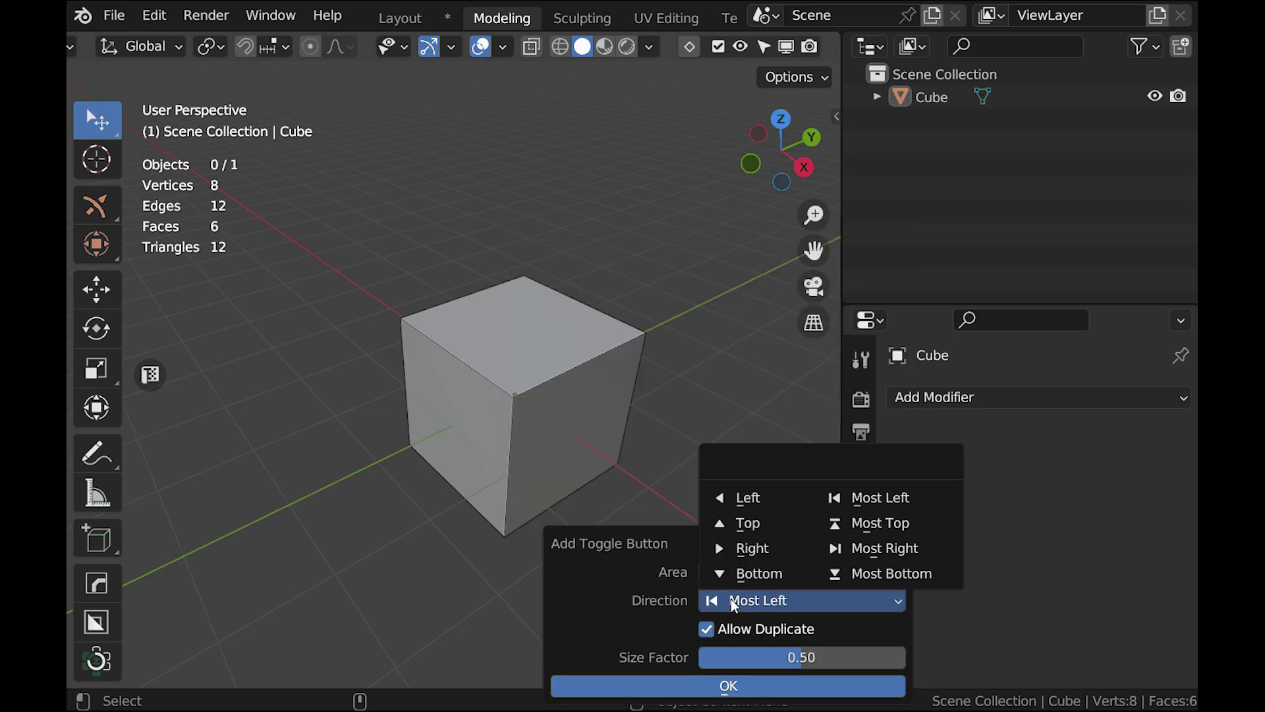
pyautogui.click(753, 574)
pyautogui.click(689, 684)
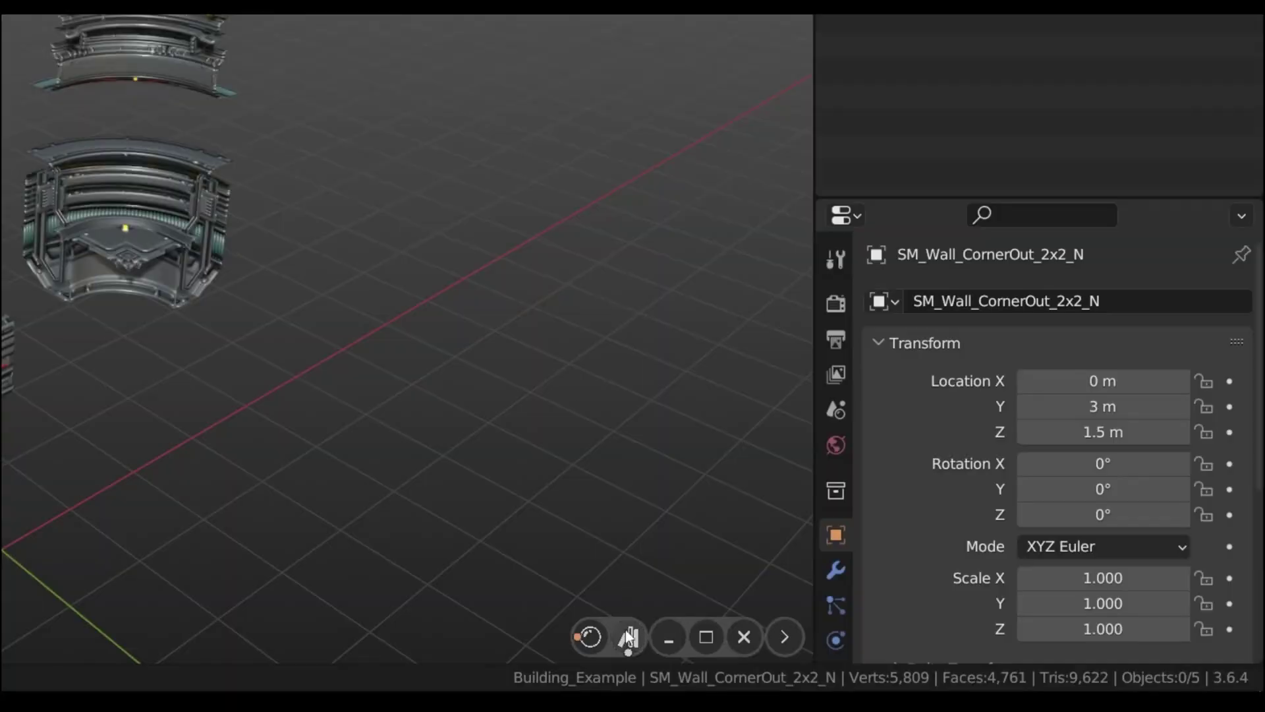
# Retarget a switcher to the Timeline and use it to show the Timeline
pyautogui.rightClick(627, 638)
pyautogui.moveTo(626, 405)
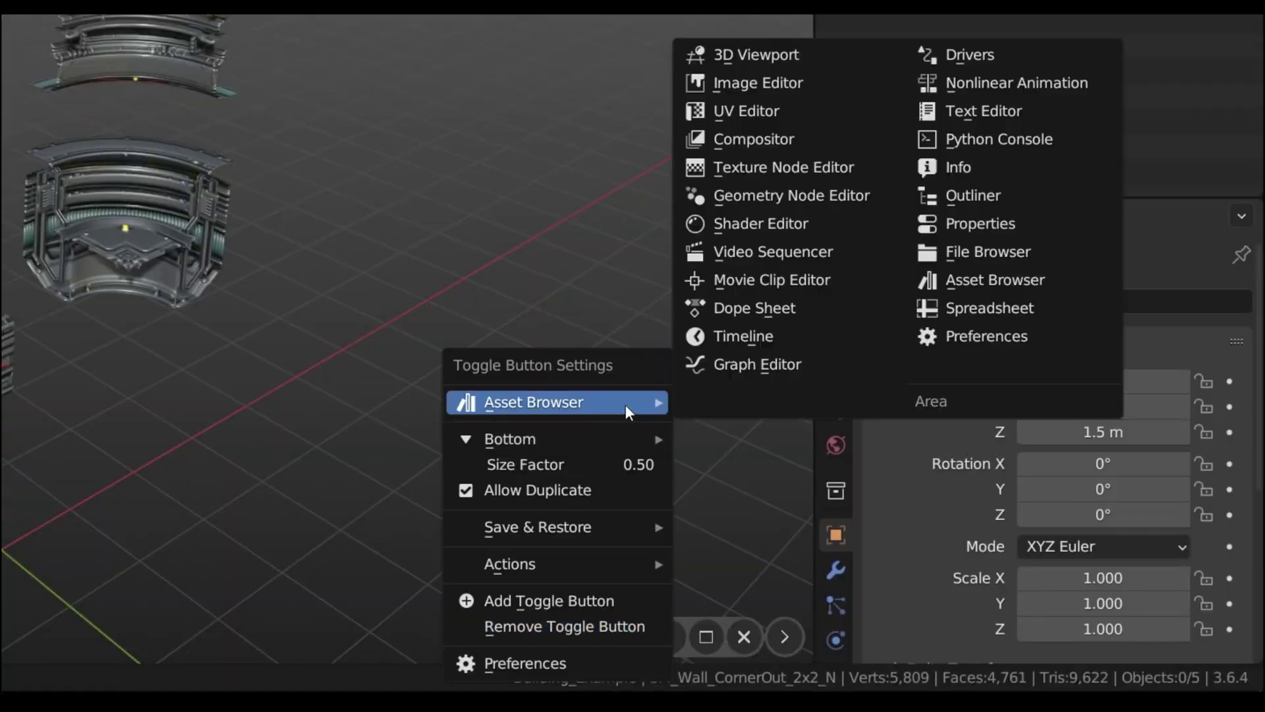
pyautogui.click(751, 337)
pyautogui.click(628, 637)
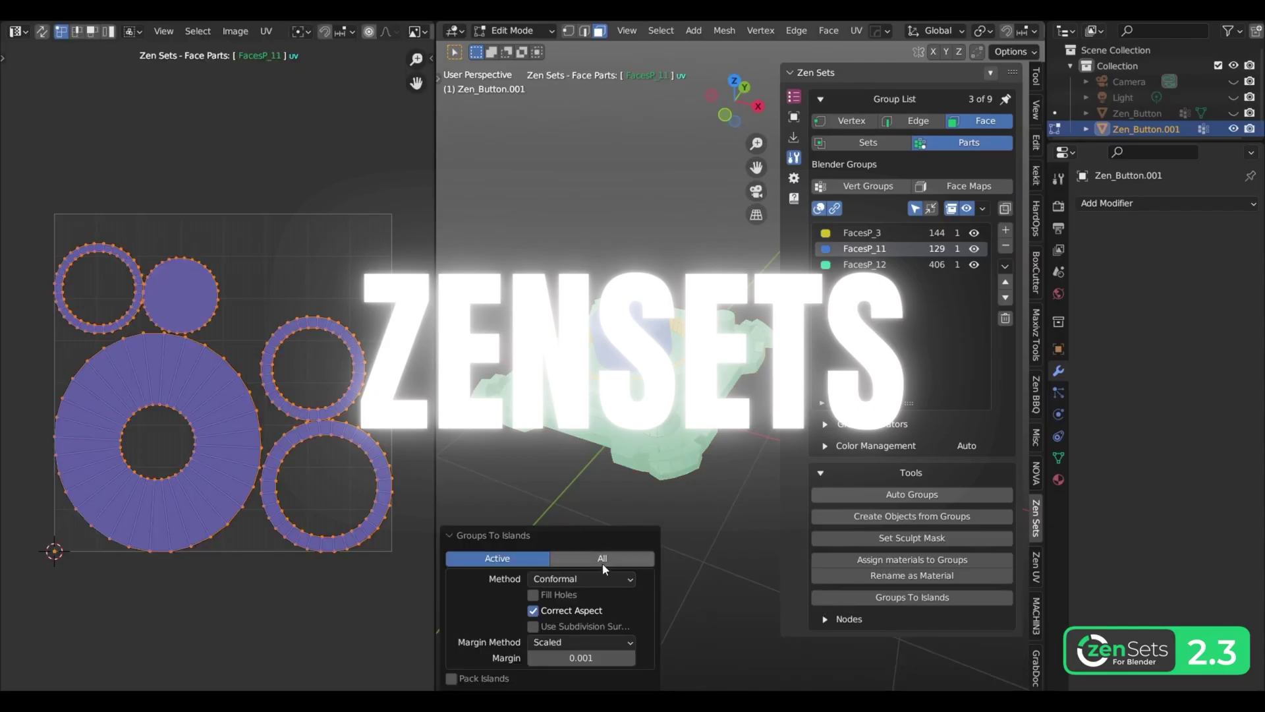
# Select the FacesP_10 and FacesP_11 face maps and show face maps as coloured groups
pyautogui.click(602, 560)
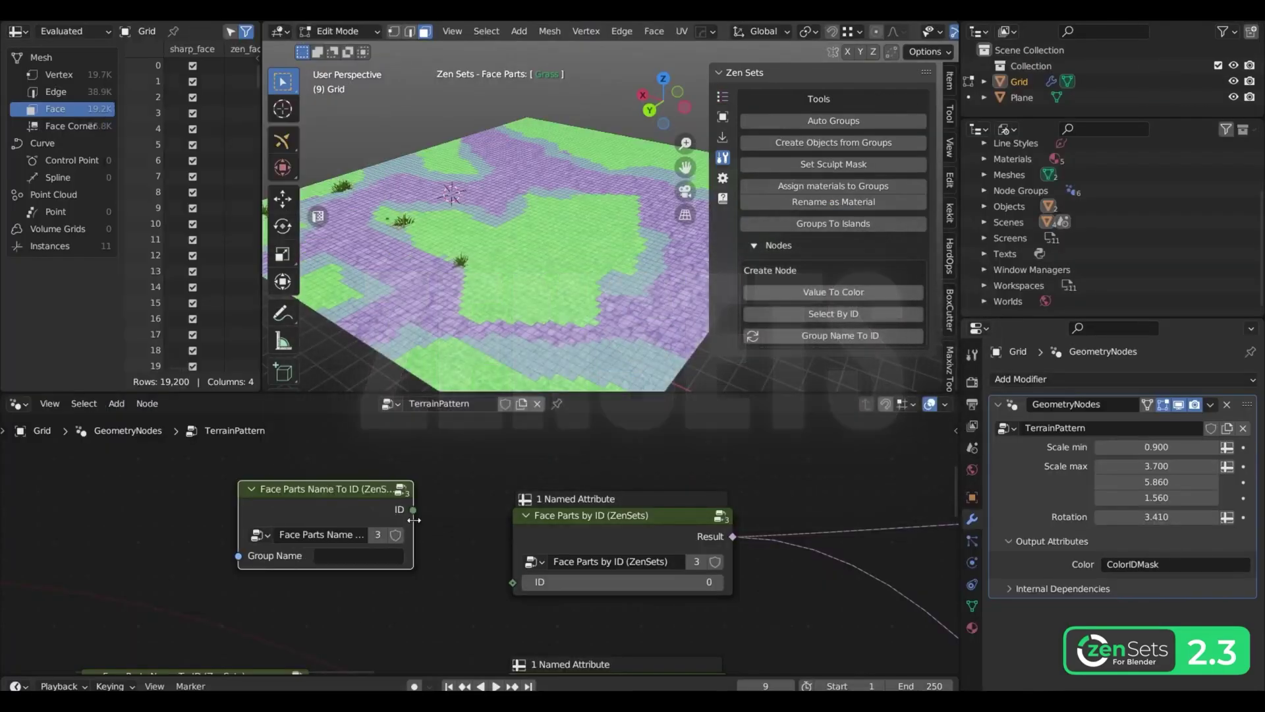
pyautogui.moveTo(450, 521); pyautogui.dragTo(508, 505, button='middle')
pyautogui.moveTo(15, 566); pyautogui.dragTo(255, 558, button='middle')
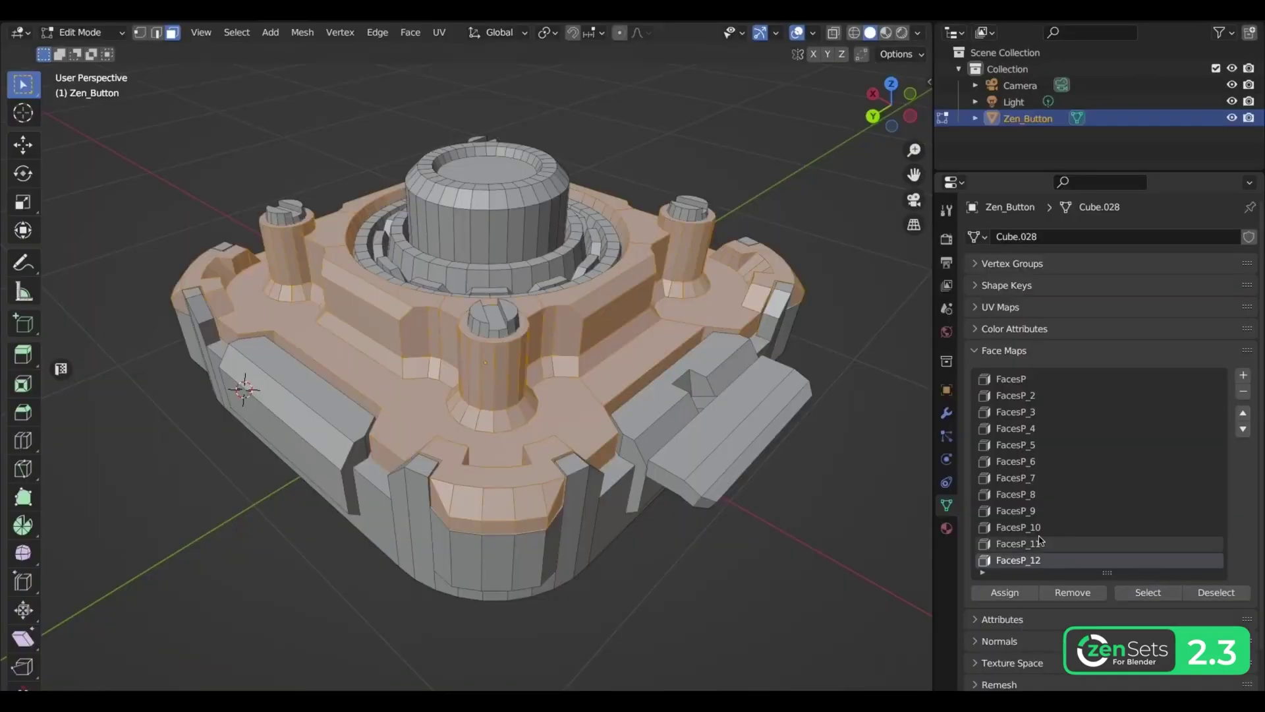
pyautogui.click(1035, 527)
pyautogui.click(1148, 593)
pyautogui.click(1018, 544)
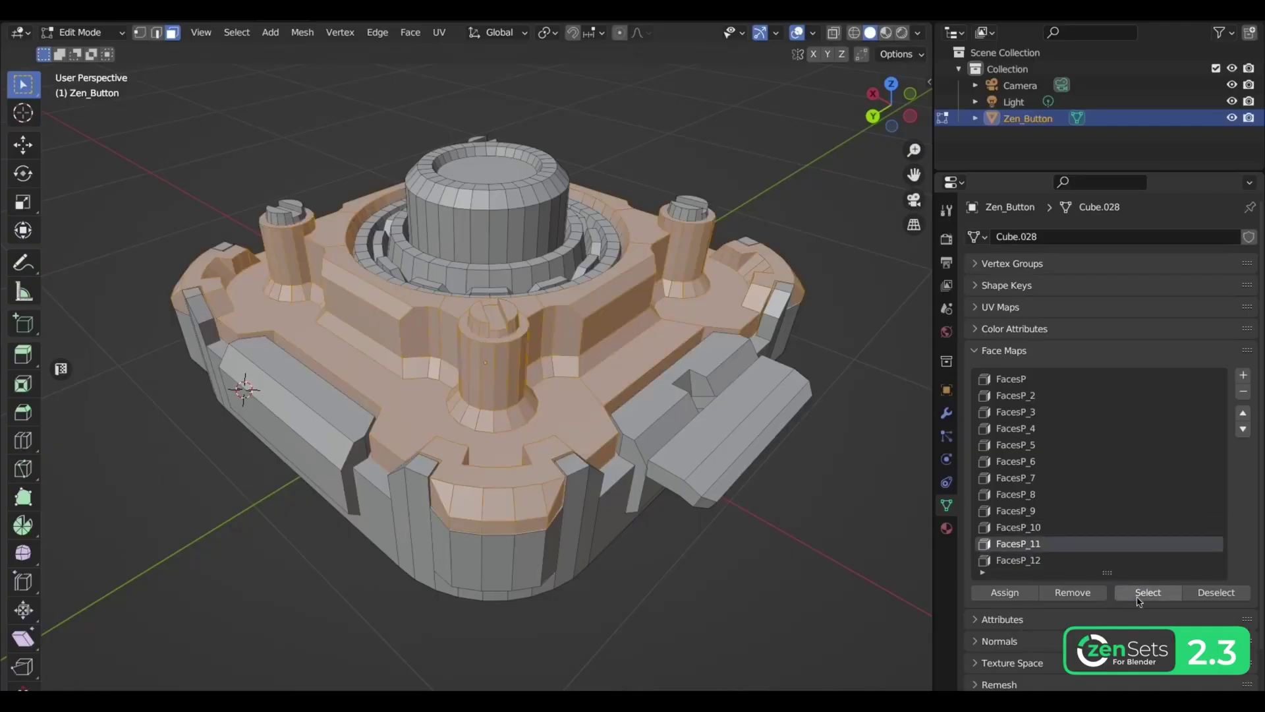
pyautogui.click(1148, 592)
pyautogui.hotkey('shift', 'q')
pyautogui.moveTo(1035, 379); pyautogui.dragTo(1033, 466)
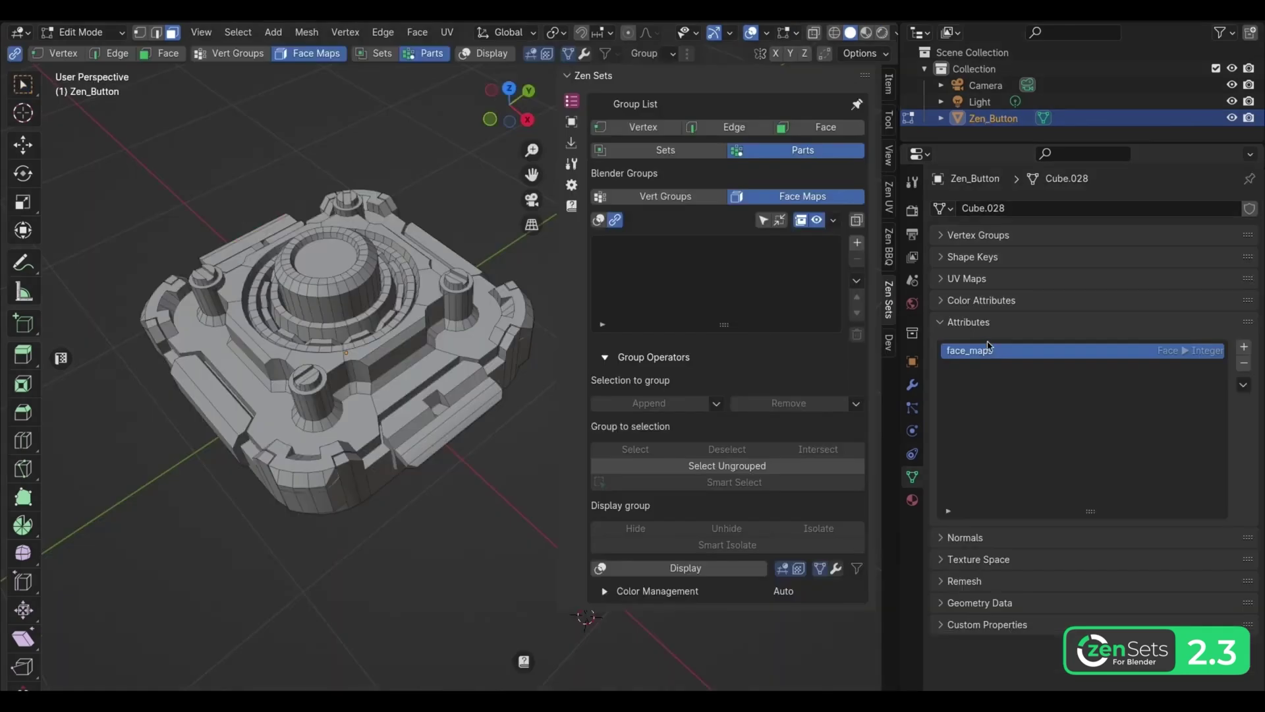
# Import groups from the face_maps attribute for all, with a zero value of -1
pyautogui.click(857, 281)
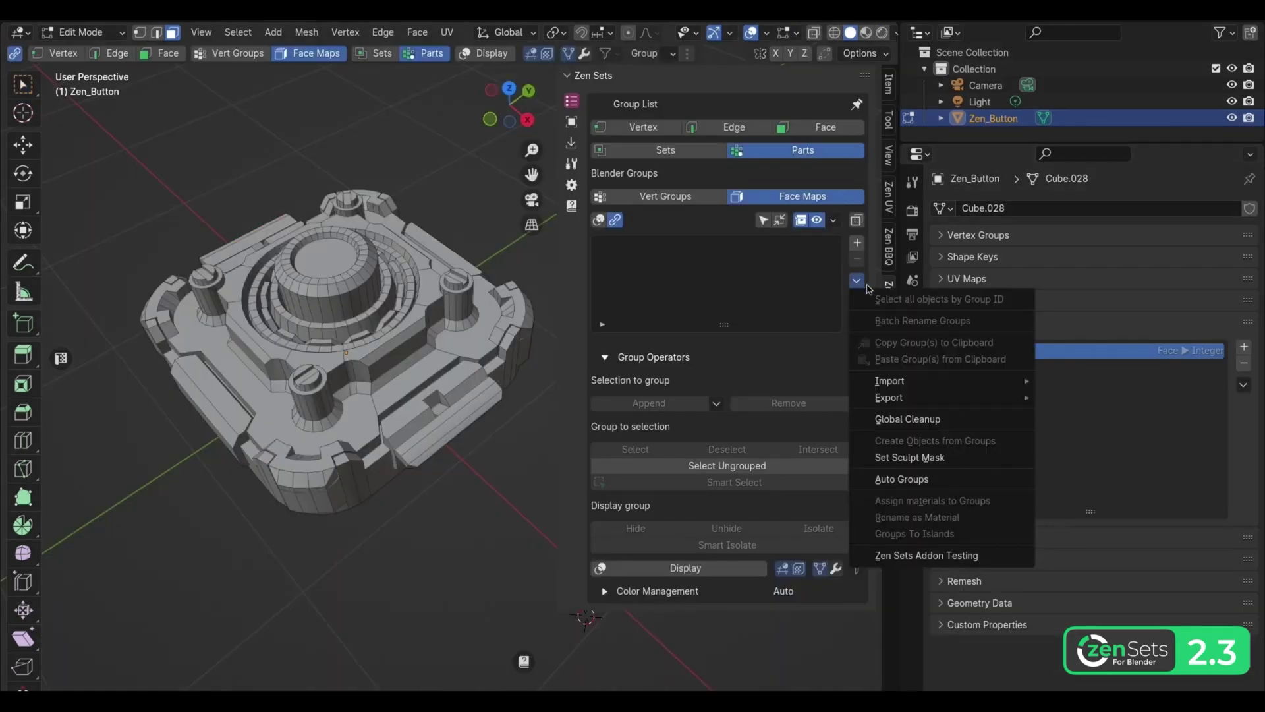
pyautogui.moveTo(924, 386)
pyautogui.click(1105, 403)
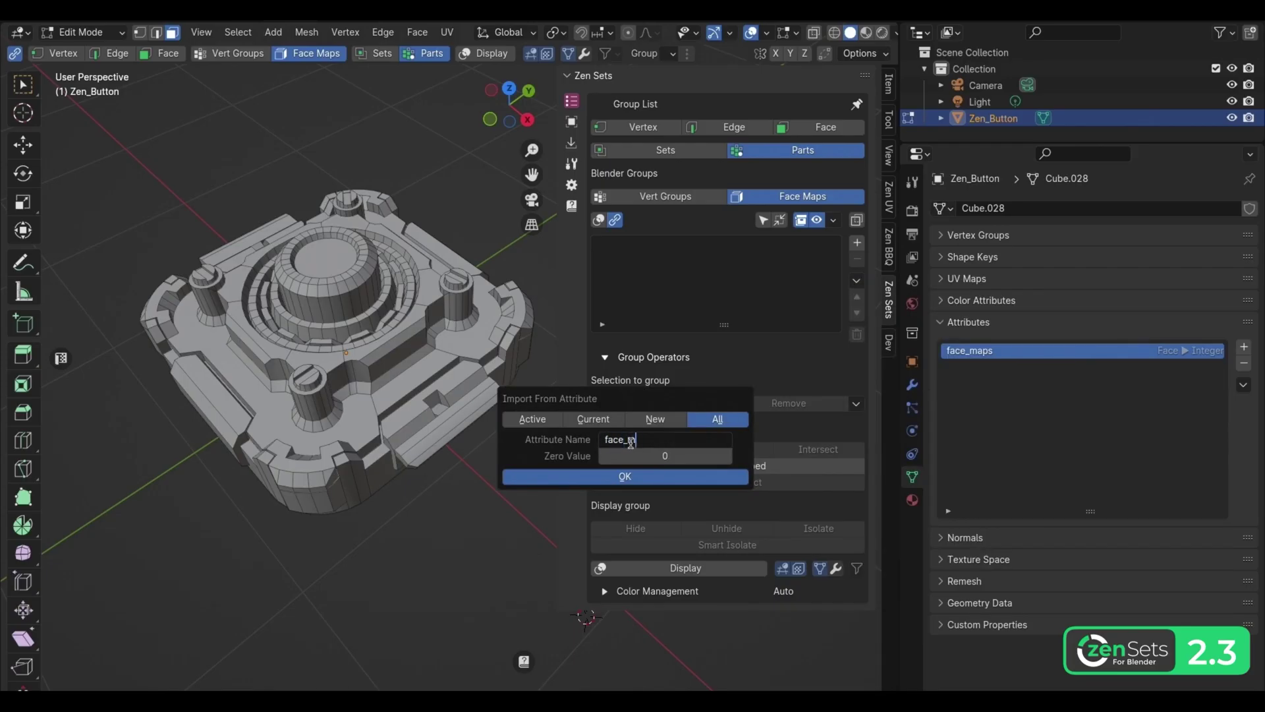
pyautogui.click(667, 455)
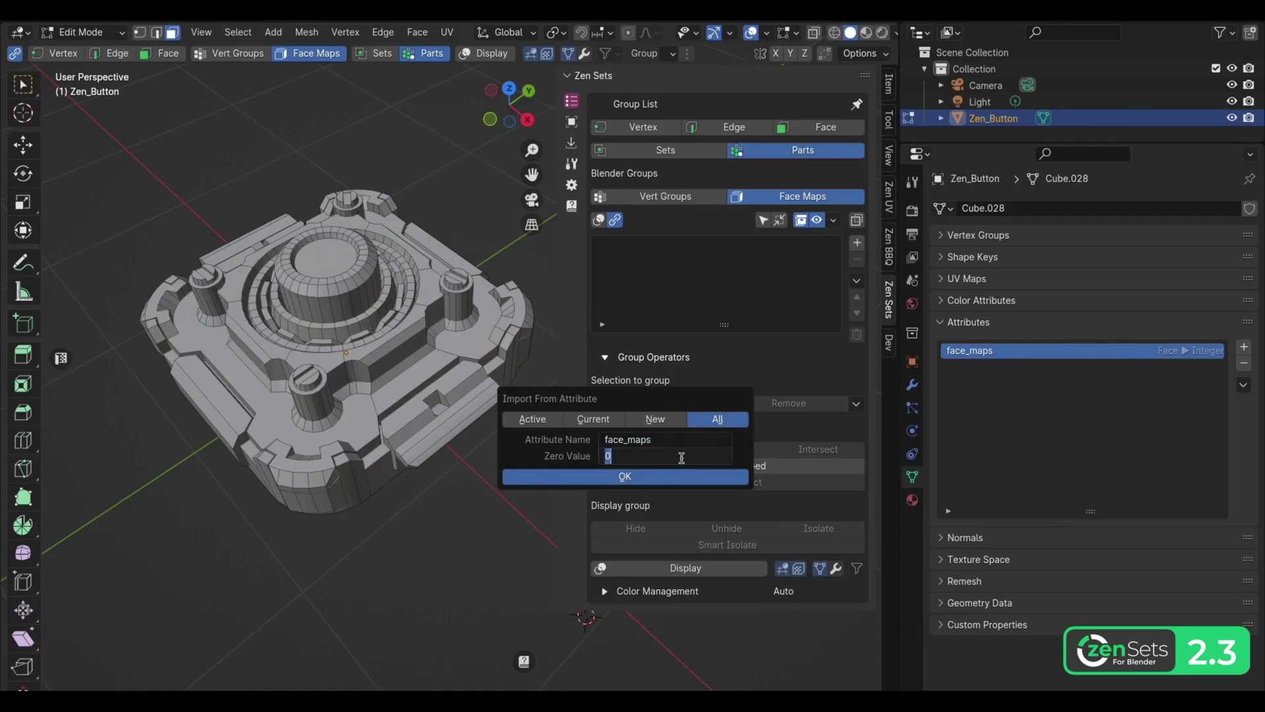
pyautogui.write('-1')
pyautogui.press('Return')
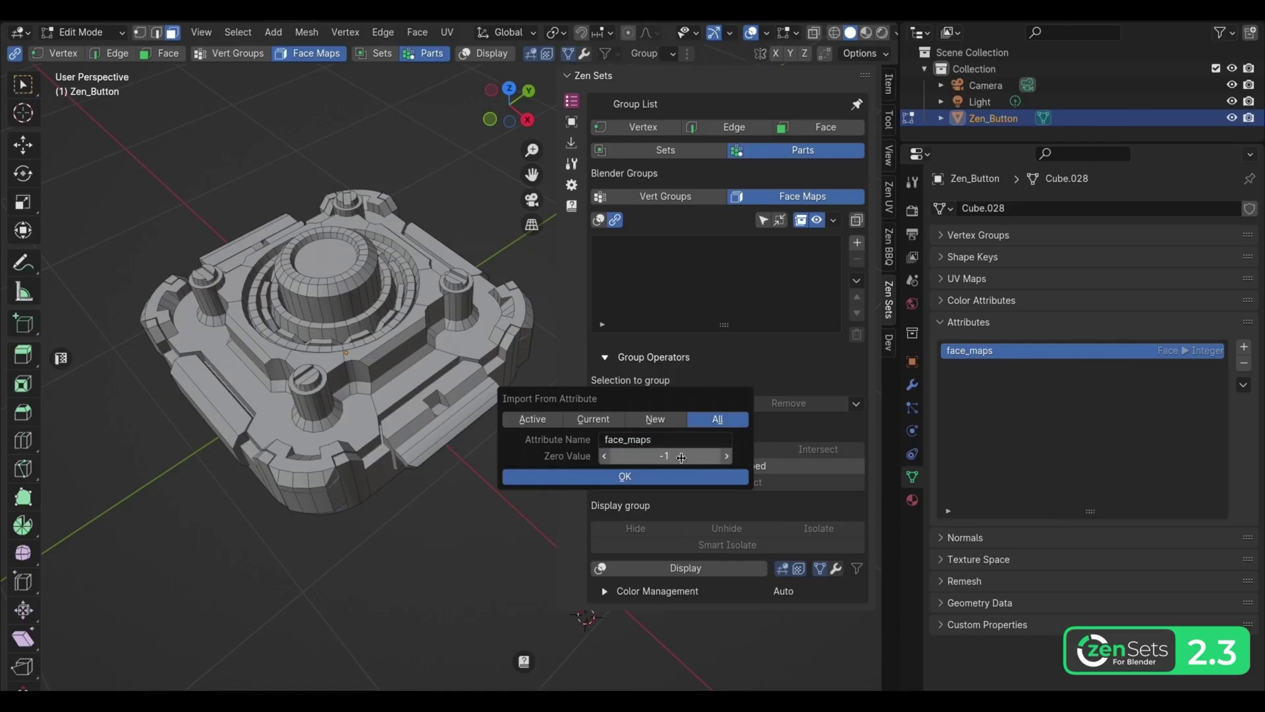
pyautogui.click(659, 476)
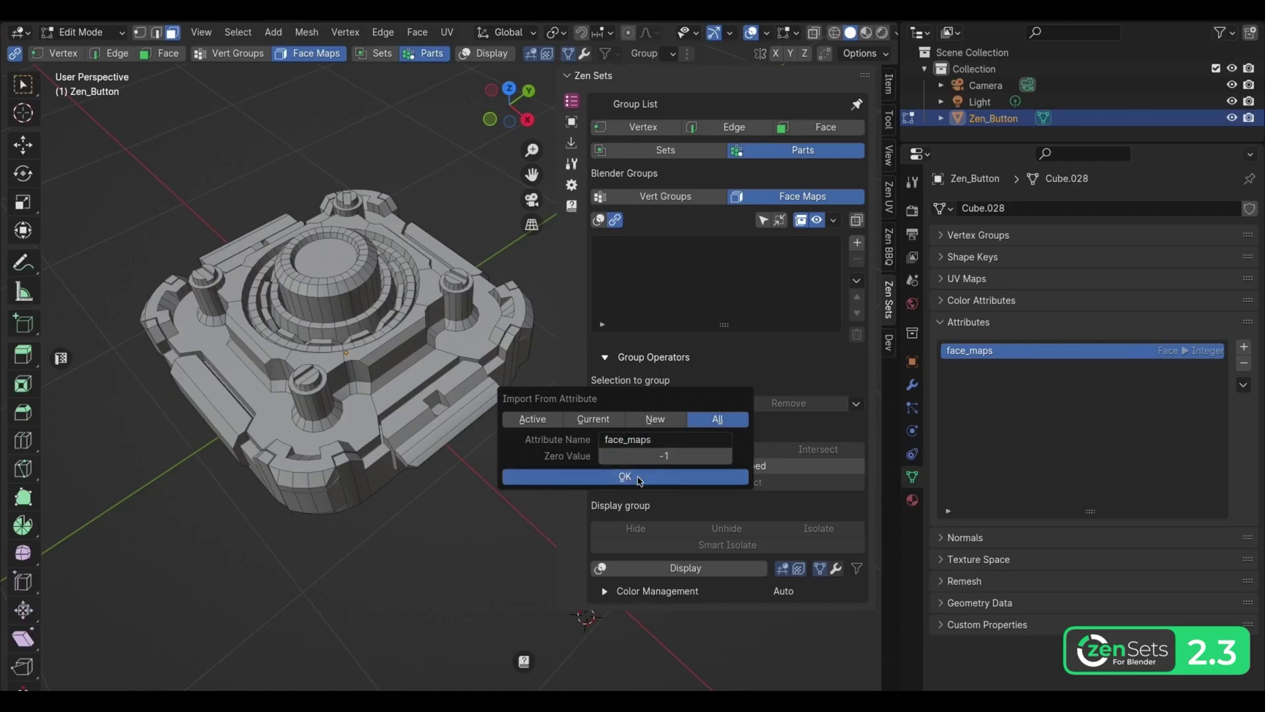
# Display the groups as colours and pick FMaps, FMaps_2 and FMaps_4
pyautogui.click(598, 219)
pyautogui.click(648, 247)
pyautogui.click(649, 262)
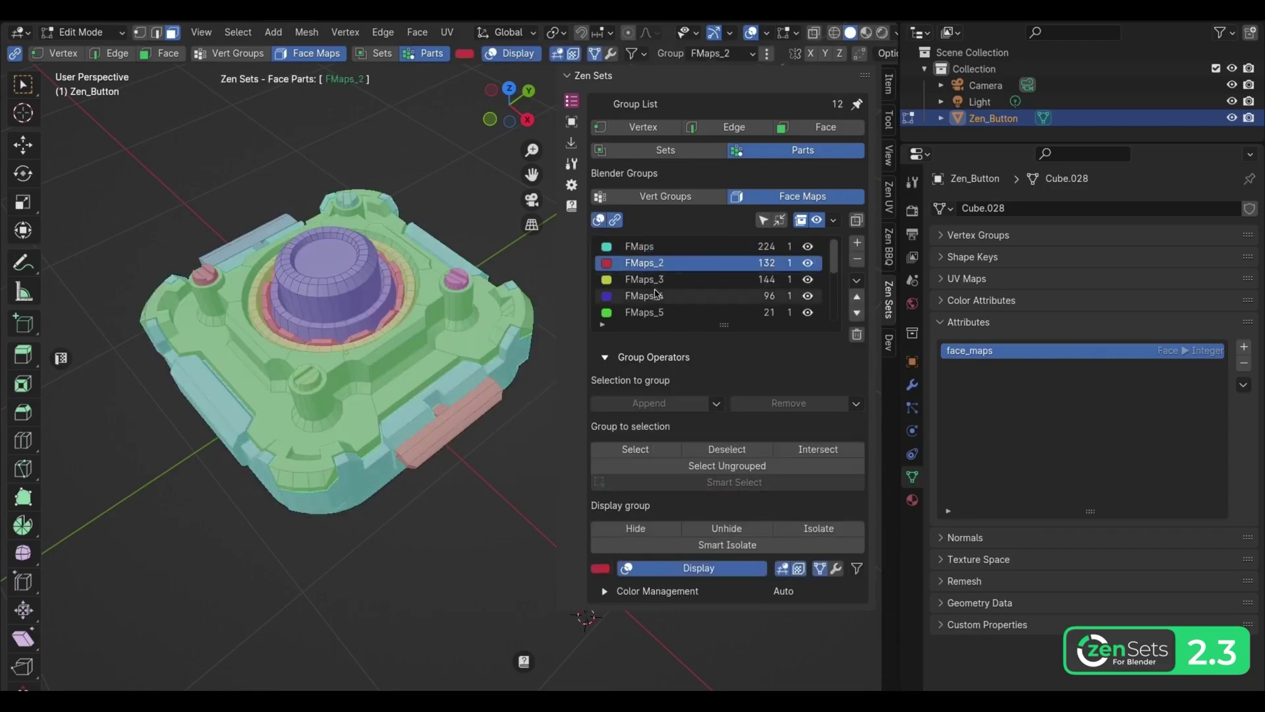
pyautogui.click(655, 295)
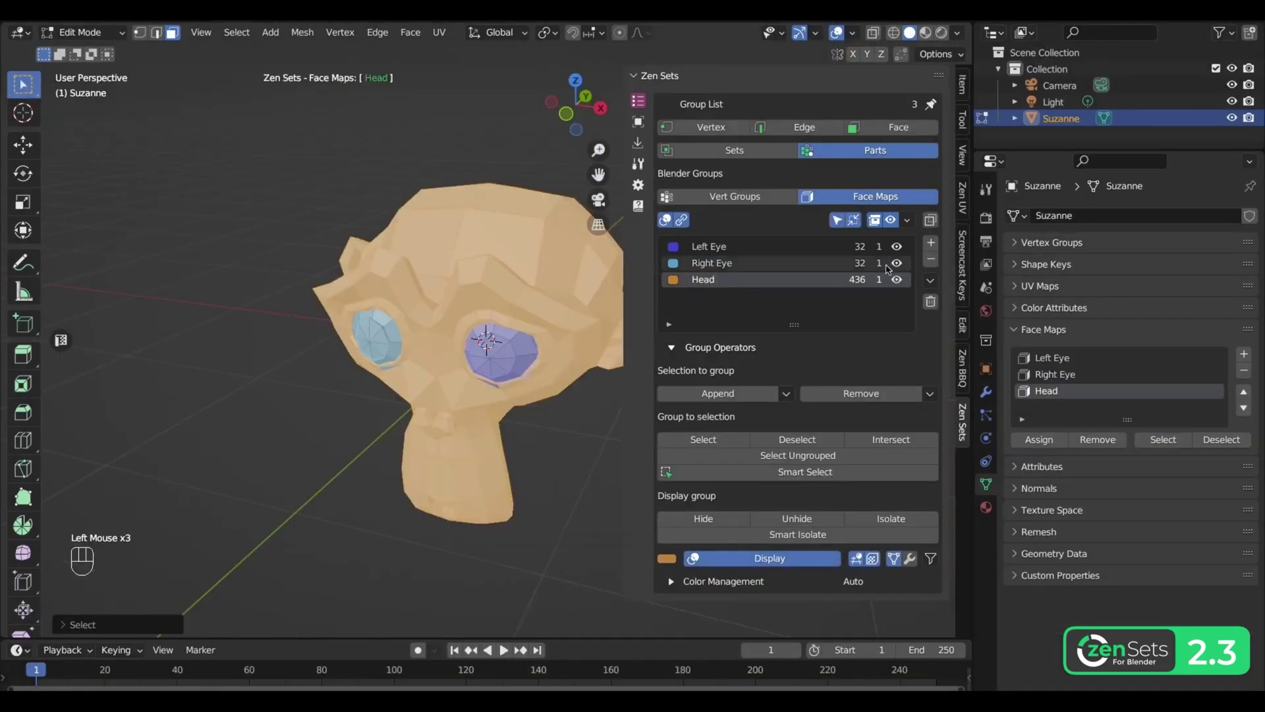
# Isolate the Left Eye, Right Eye and Head groups in turn, then unhide them all
pyautogui.keyDown('ctrl'); pyautogui.click(897, 247); pyautogui.keyUp('ctrl')
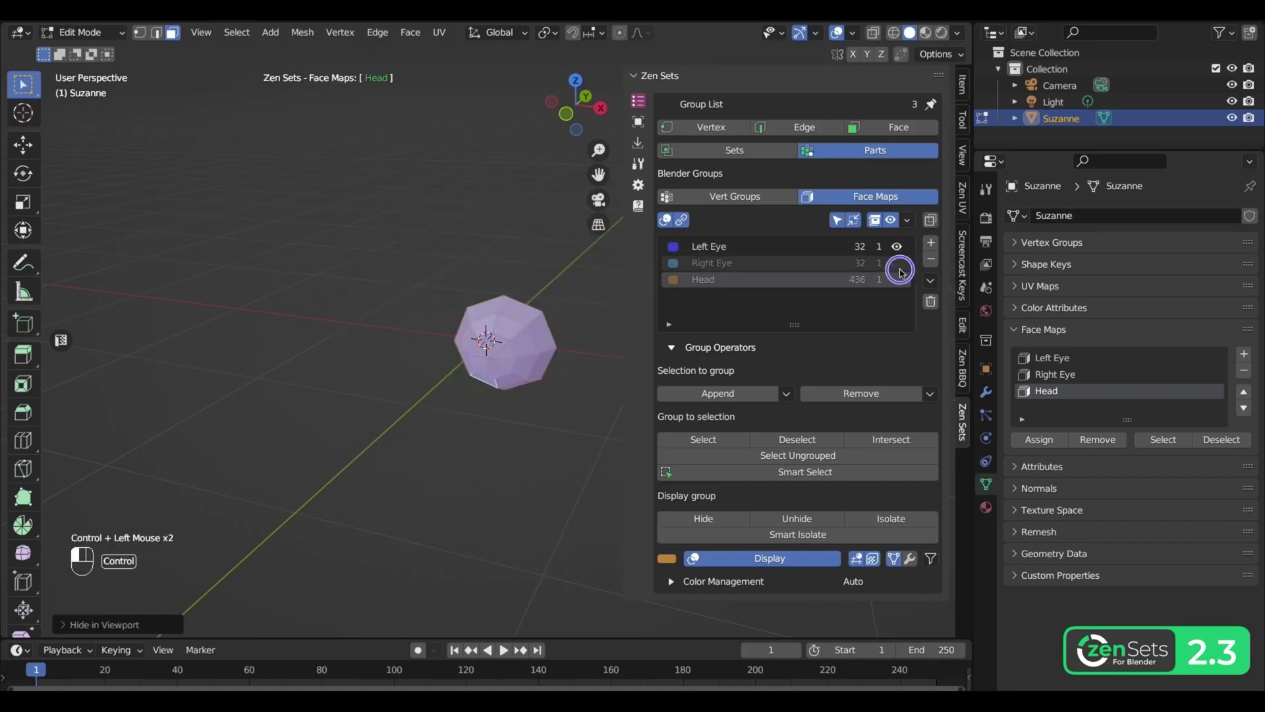
pyautogui.keyDown('ctrl'); pyautogui.click(898, 263); pyautogui.keyUp('ctrl')
pyautogui.keyDown('ctrl'); pyautogui.click(898, 279); pyautogui.keyUp('ctrl')
pyautogui.keyDown('shift'); pyautogui.click(897, 280); pyautogui.keyUp('shift')
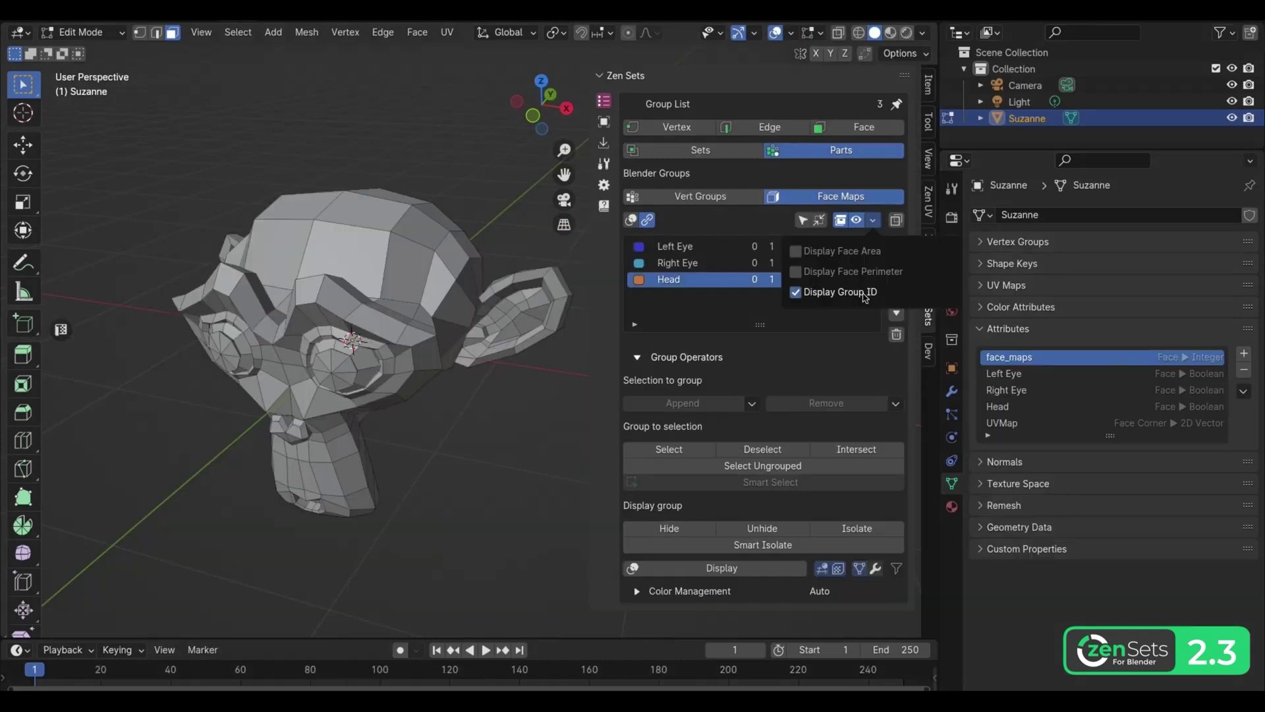
# In Change Group ID, tick Right Eye and Head to give them new IDs
pyautogui.click(850, 288)
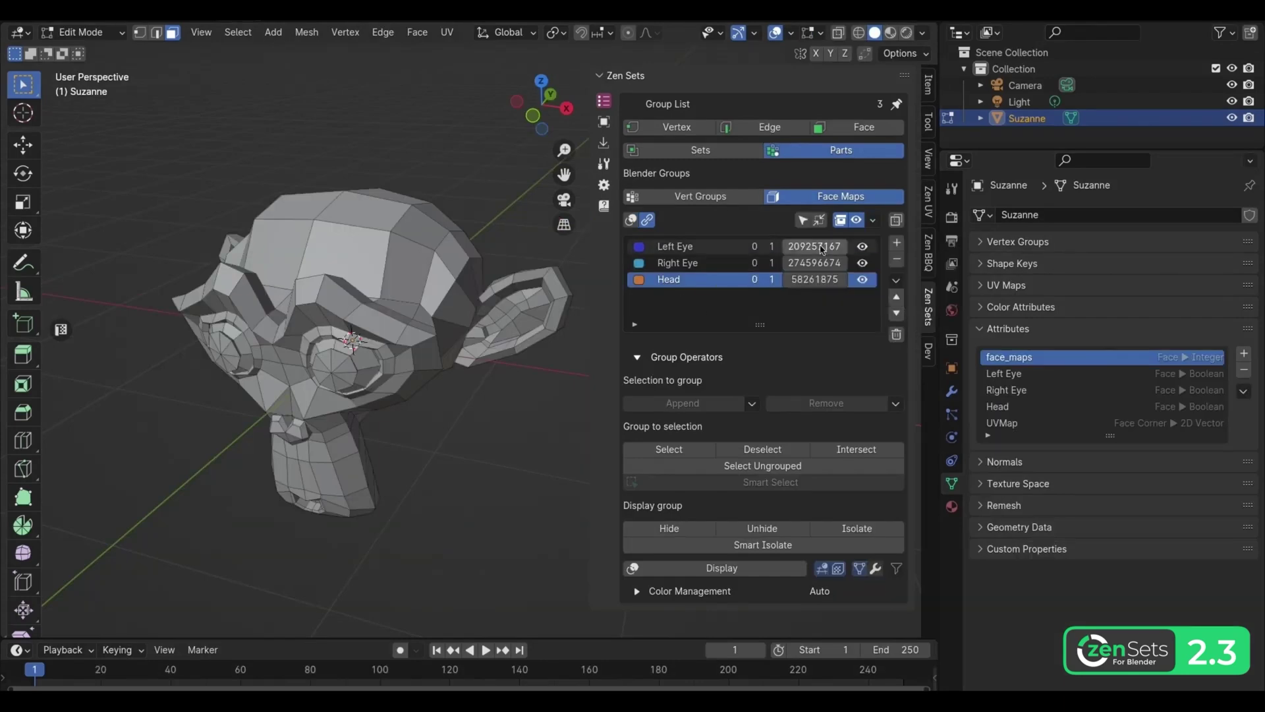
pyautogui.click(823, 249)
pyautogui.click(828, 295)
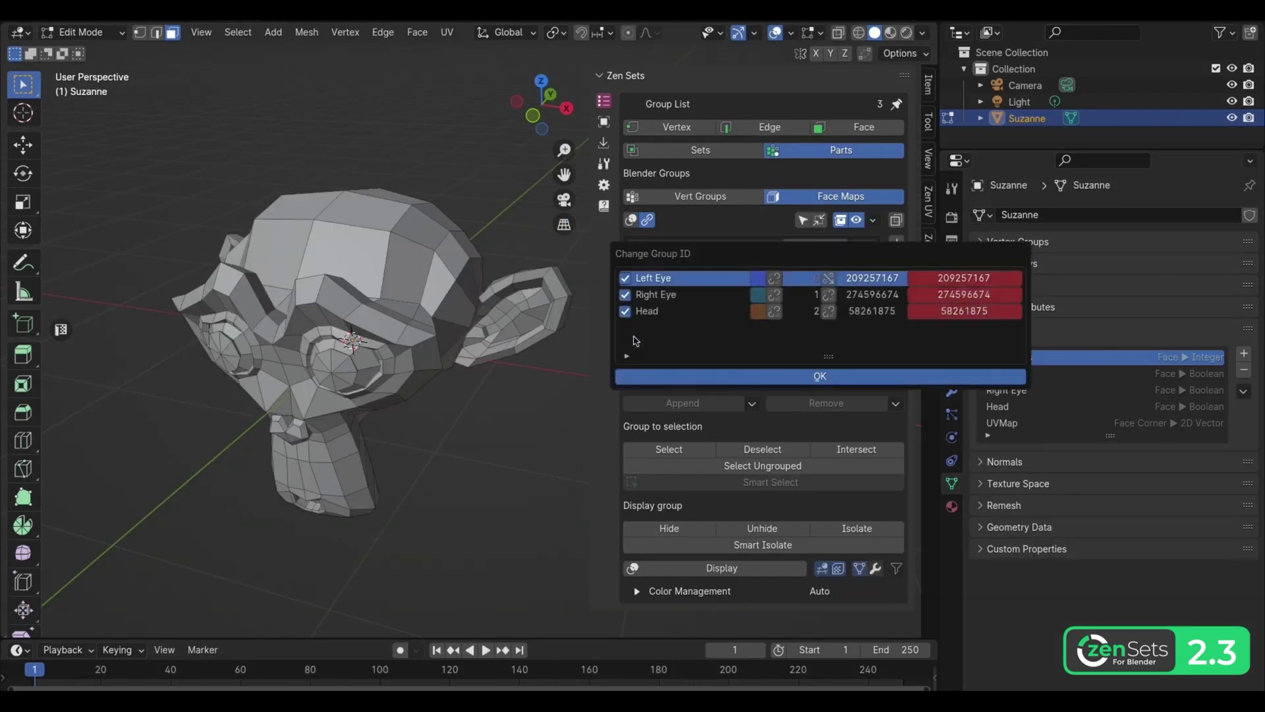
# Apply the new group IDs, then switch the checker to the mono texture at 512
pyautogui.click(820, 373)
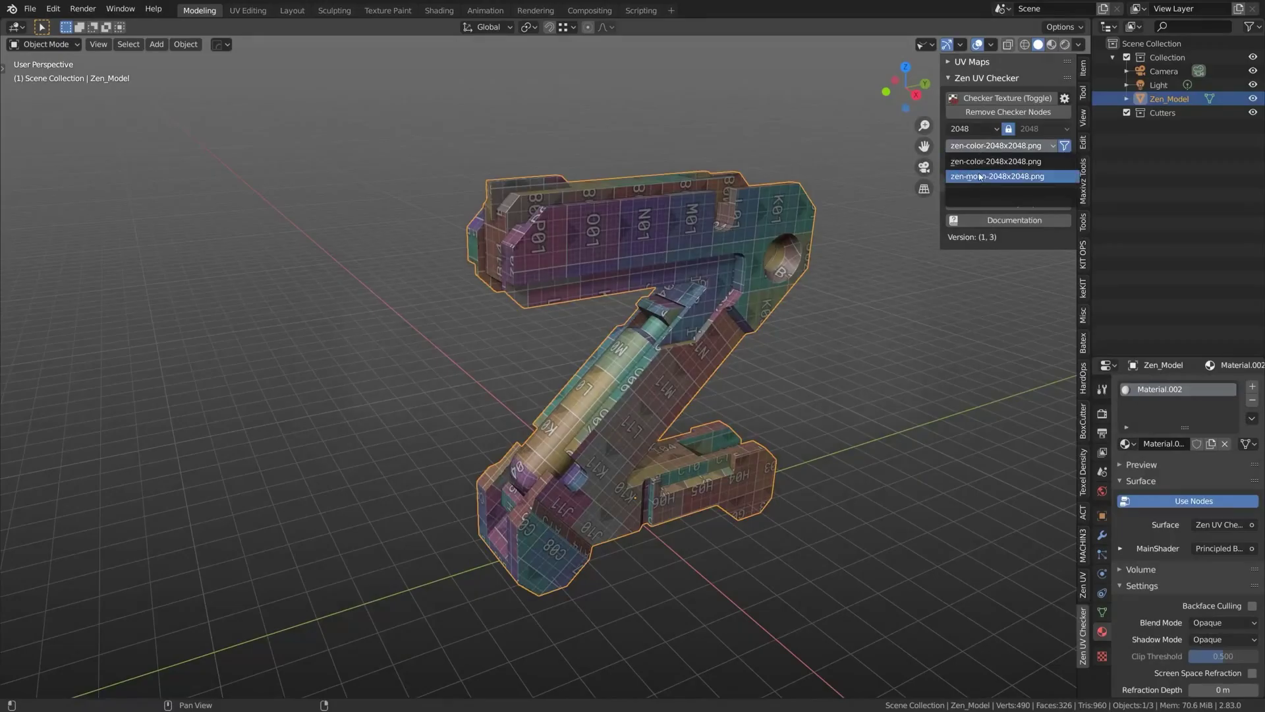
pyautogui.click(980, 176)
pyautogui.click(972, 128)
pyautogui.click(962, 146)
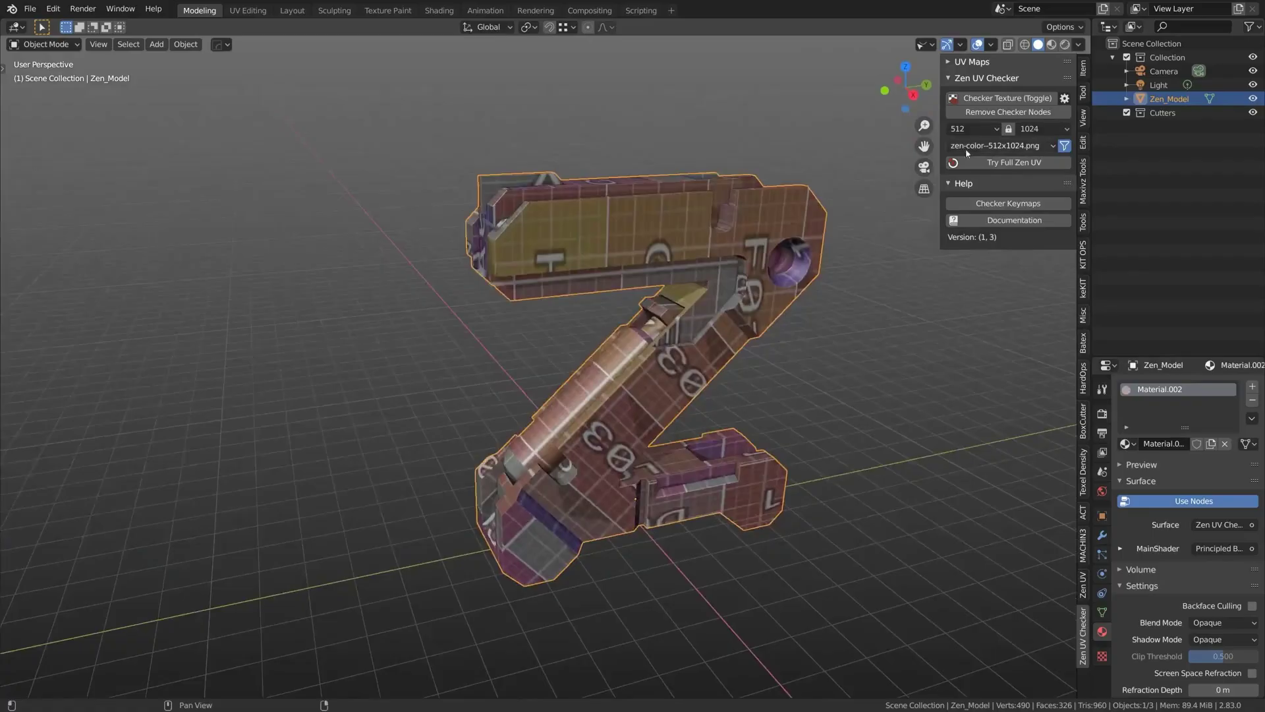
# Try the mono 512x1024 checker at 4096, then turn the checker texture off
pyautogui.click(966, 146)
pyautogui.click(979, 183)
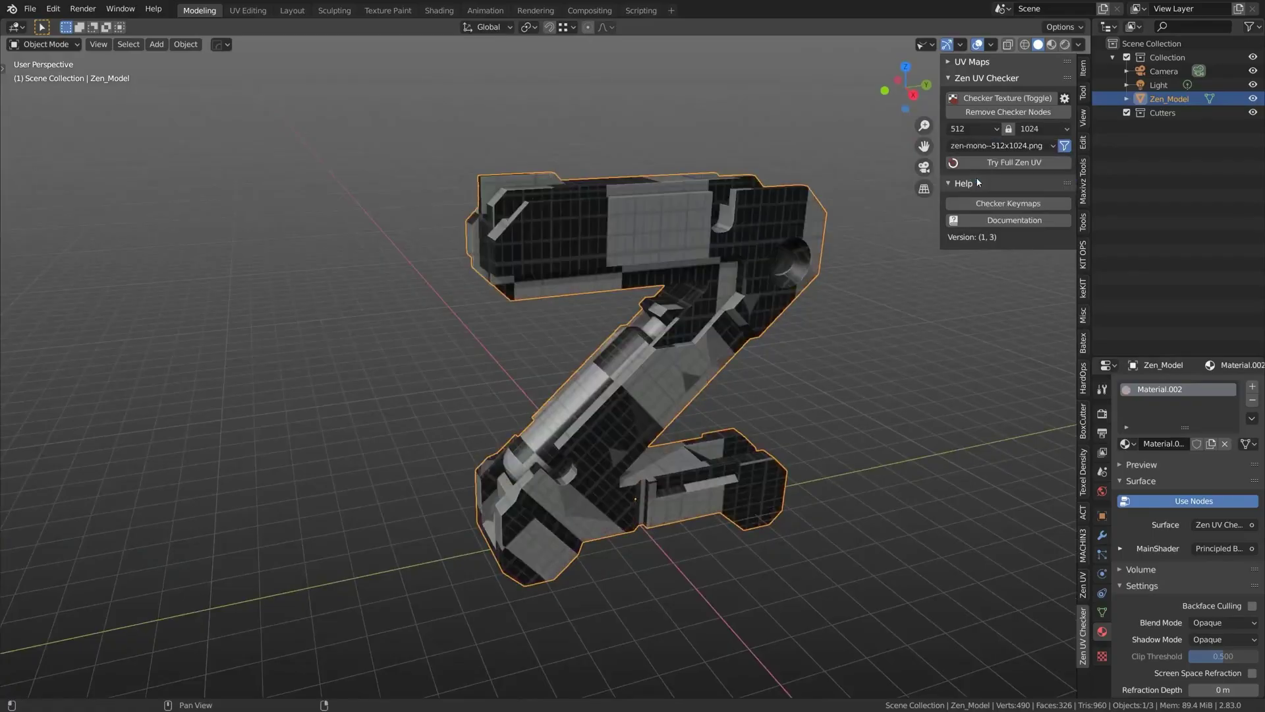
pyautogui.click(972, 128)
pyautogui.click(969, 191)
pyautogui.moveTo(758, 198); pyautogui.dragTo(578, 142, button='middle')
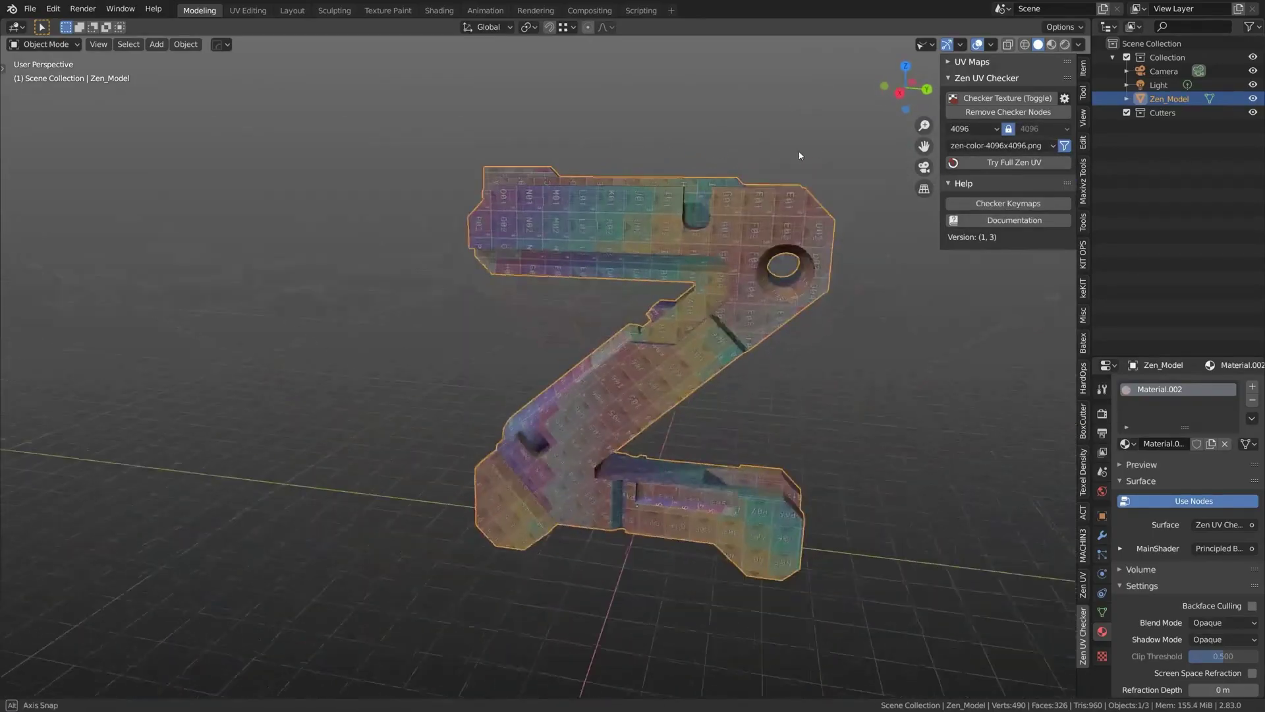
pyautogui.click(1008, 98)
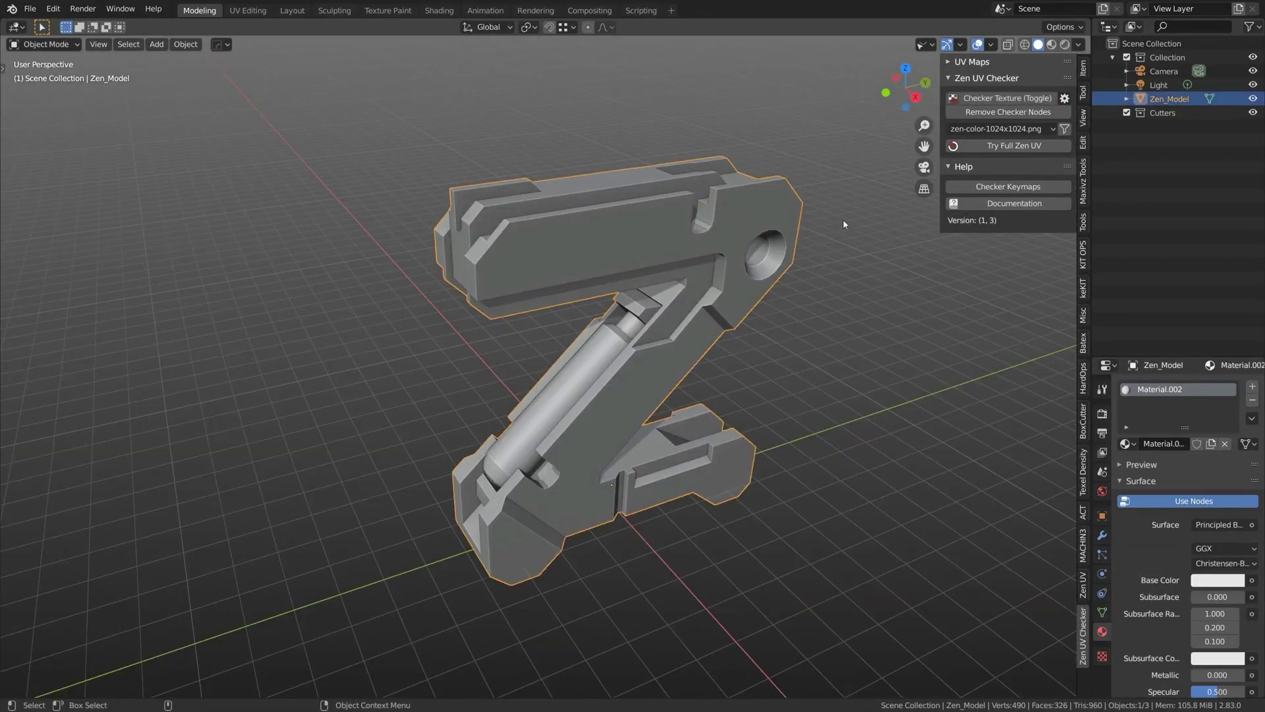
# Toggle the checker texture on and off several times, leaving it on
pyautogui.click(1000, 99)
pyautogui.click(1001, 99)
pyautogui.click(1001, 99)
pyautogui.click(1000, 99)
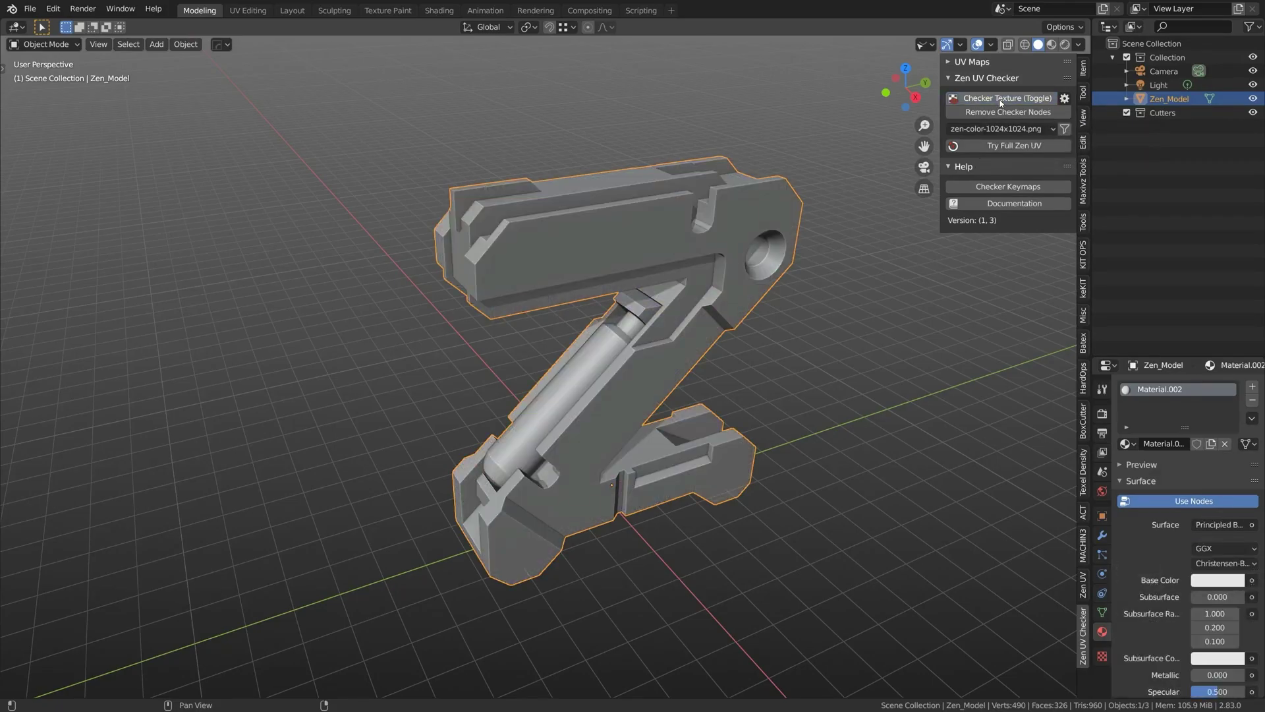
pyautogui.click(1000, 99)
pyautogui.click(1001, 99)
pyautogui.click(1000, 99)
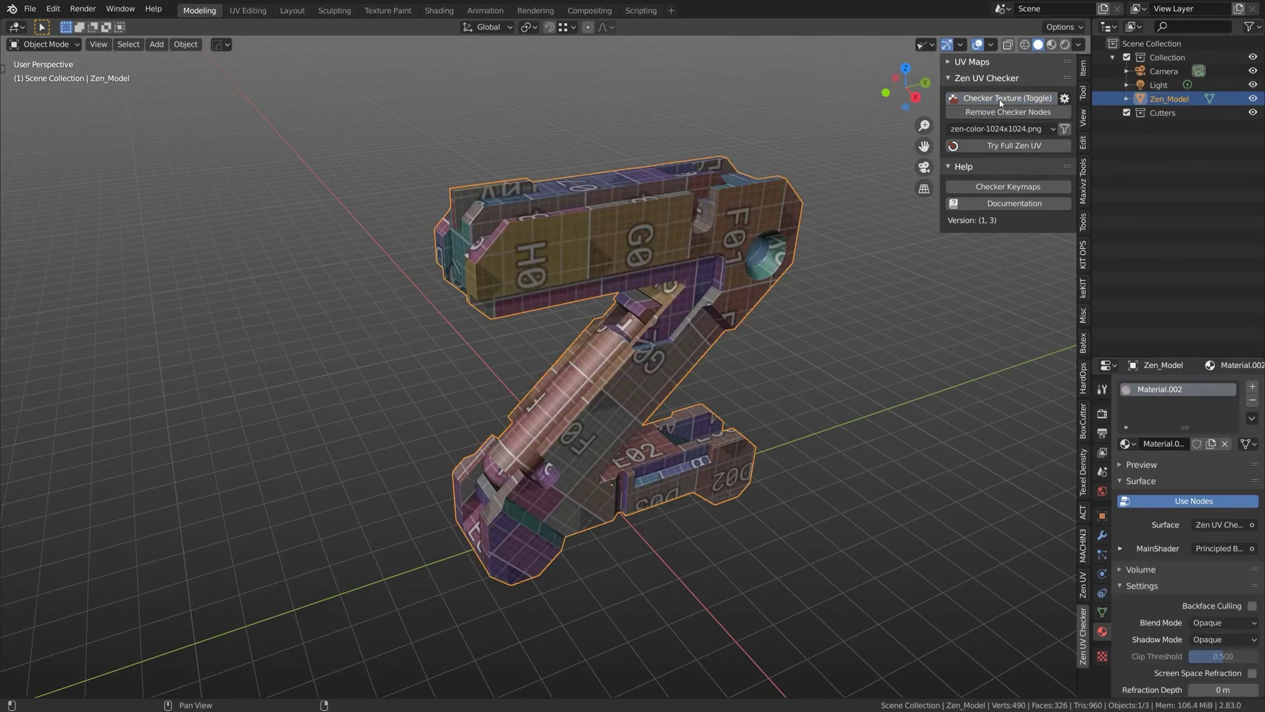
# Apply the mono 2048x2048 checker, deselect the Z model and enable the resolution filter
pyautogui.click(1021, 132)
pyautogui.click(1003, 231)
pyautogui.click(844, 336)
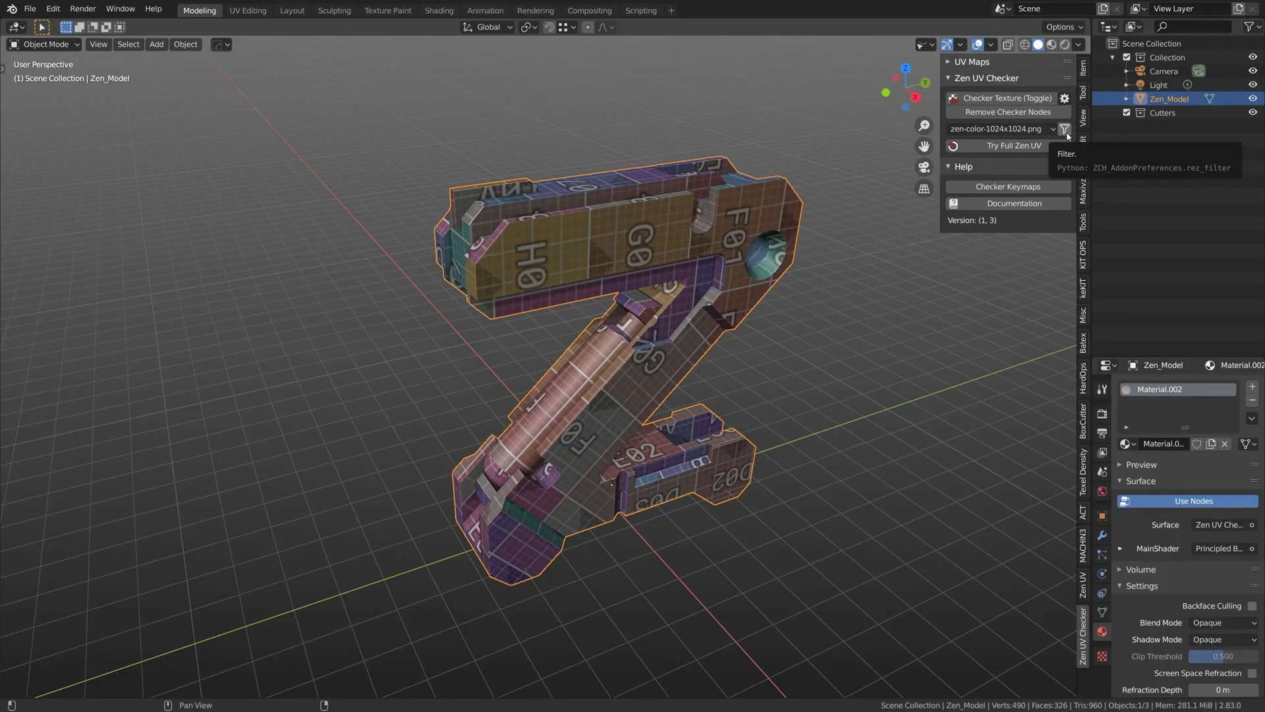
pyautogui.click(1066, 131)
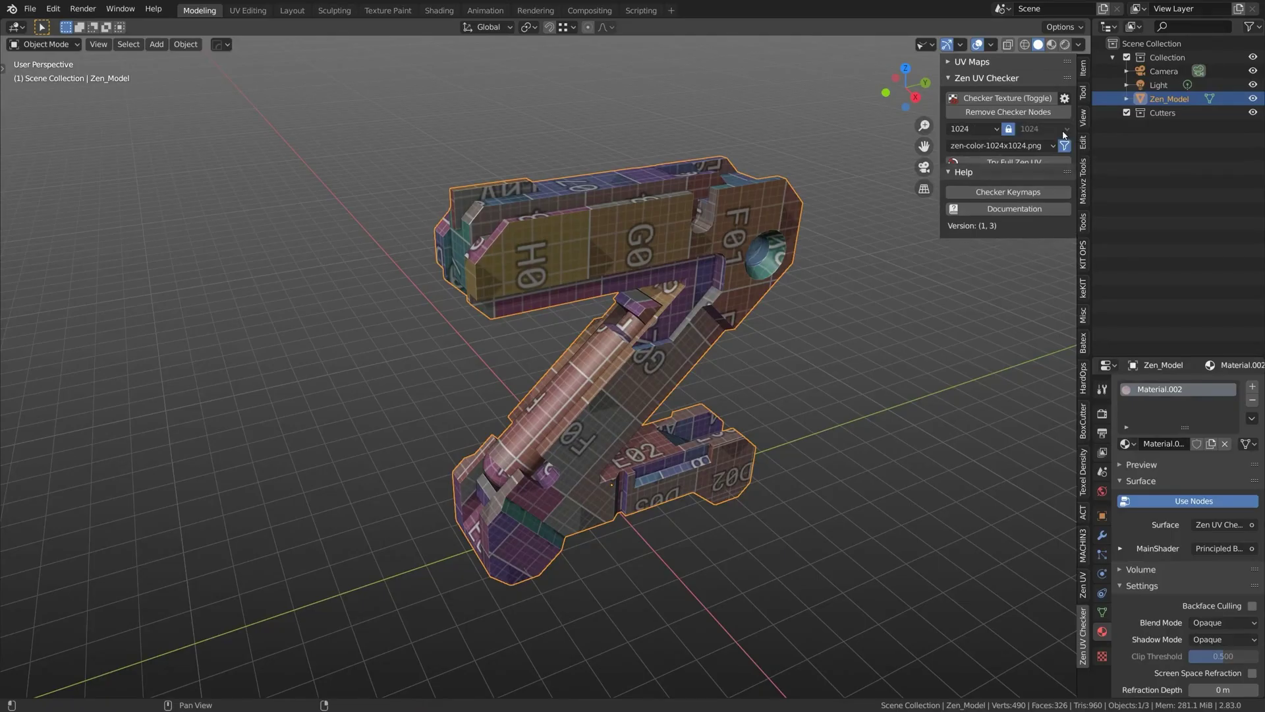
# Set the checker resolution to 2048, then 4096, and pick the mono 4096x4096 checker
pyautogui.click(991, 128)
pyautogui.click(975, 174)
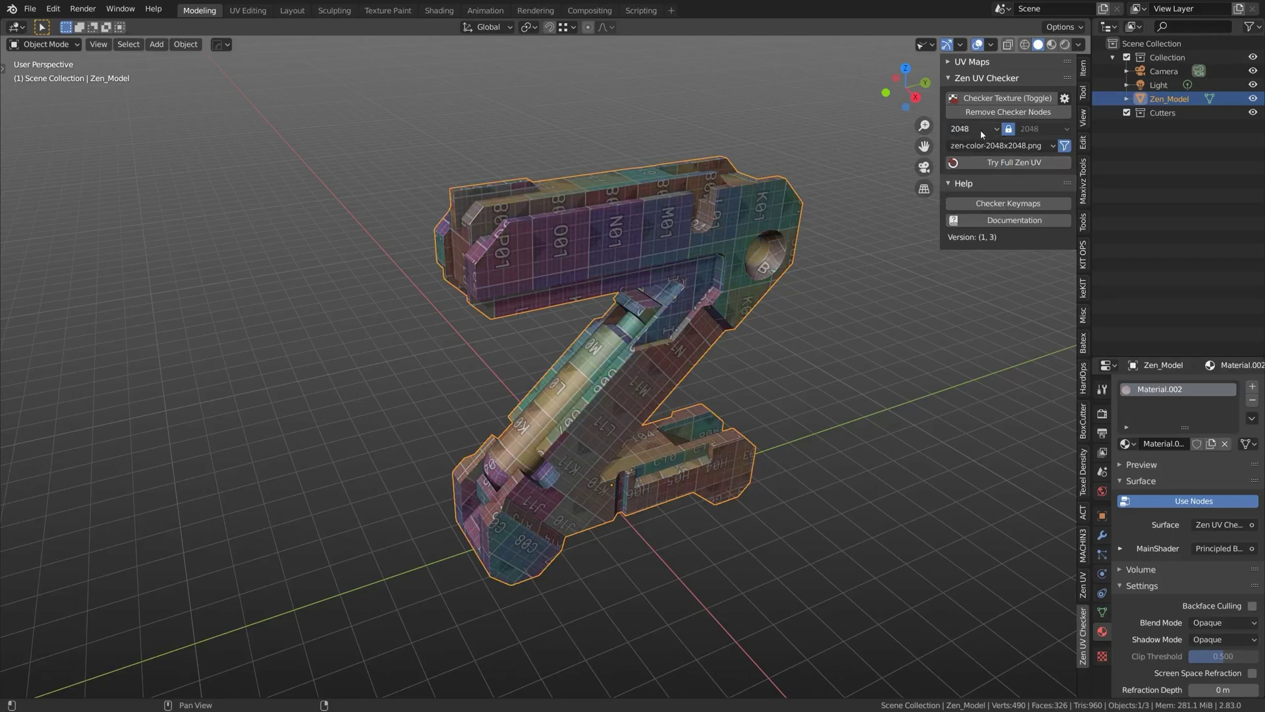
pyautogui.click(982, 129)
pyautogui.click(981, 189)
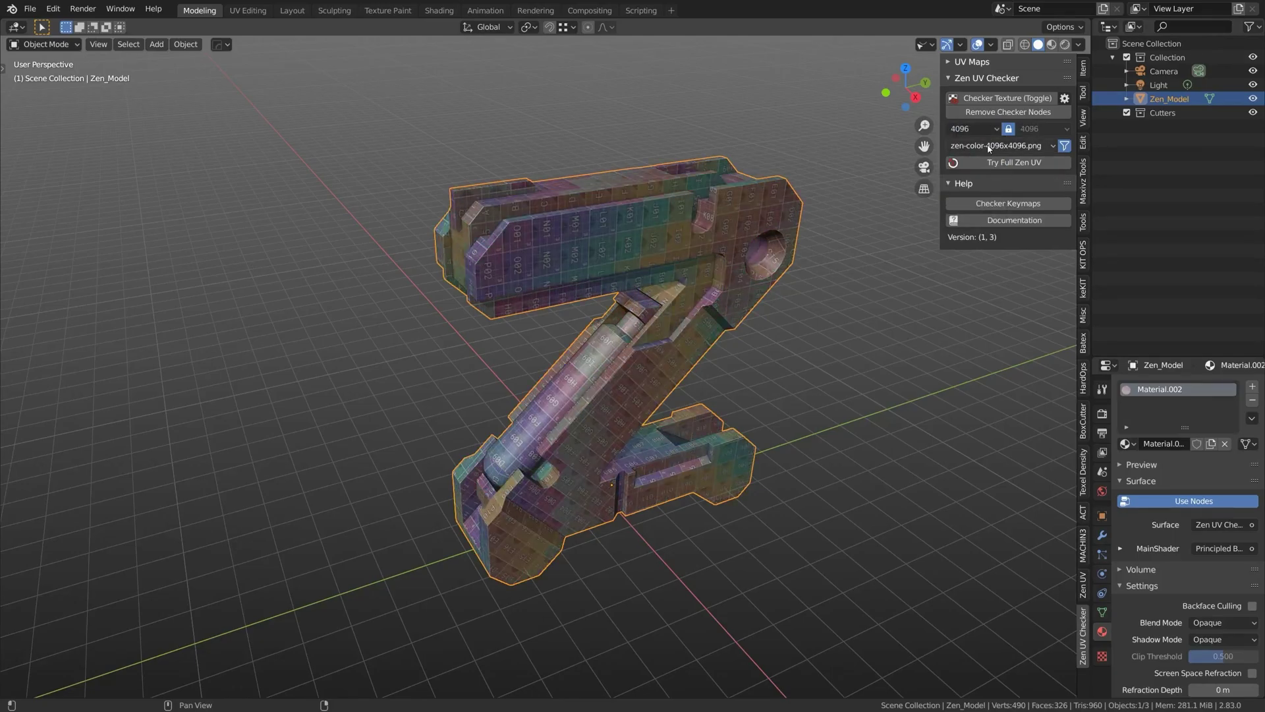
pyautogui.click(989, 146)
pyautogui.click(997, 176)
# Switch to the colour 4096x4096 checker, set height 2048, then resolution 512
pyautogui.click(988, 146)
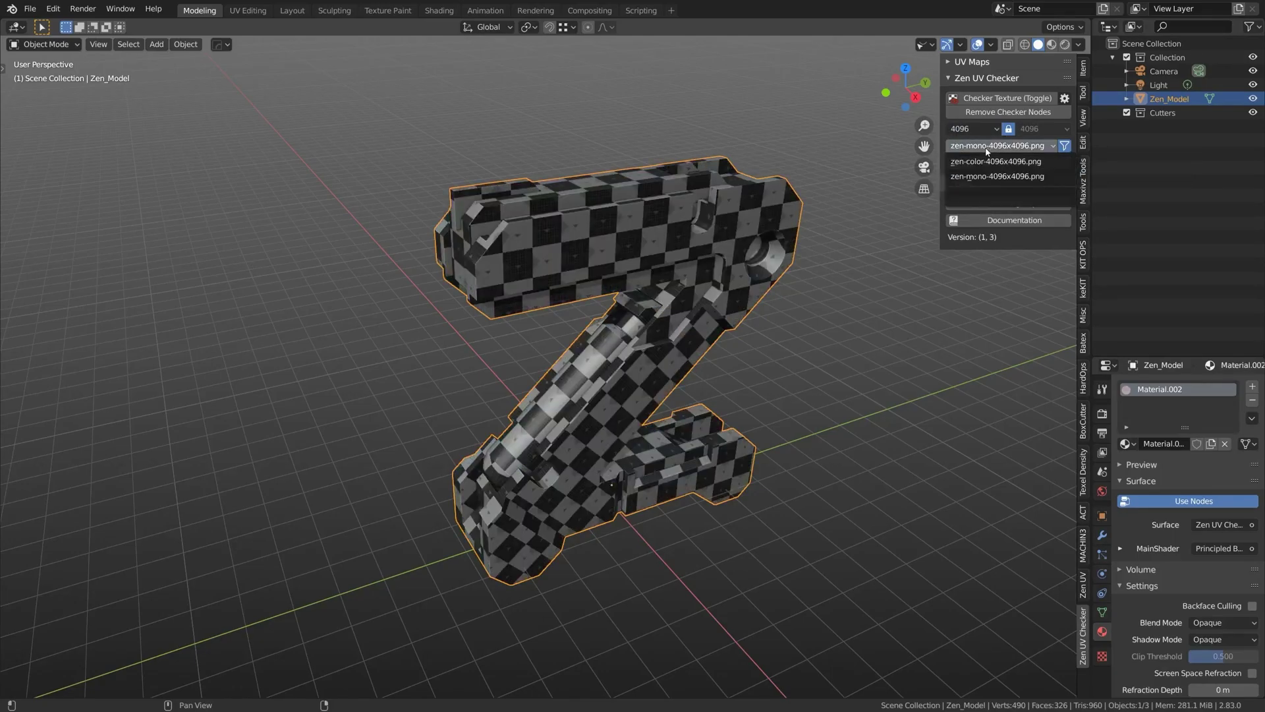
pyautogui.click(996, 162)
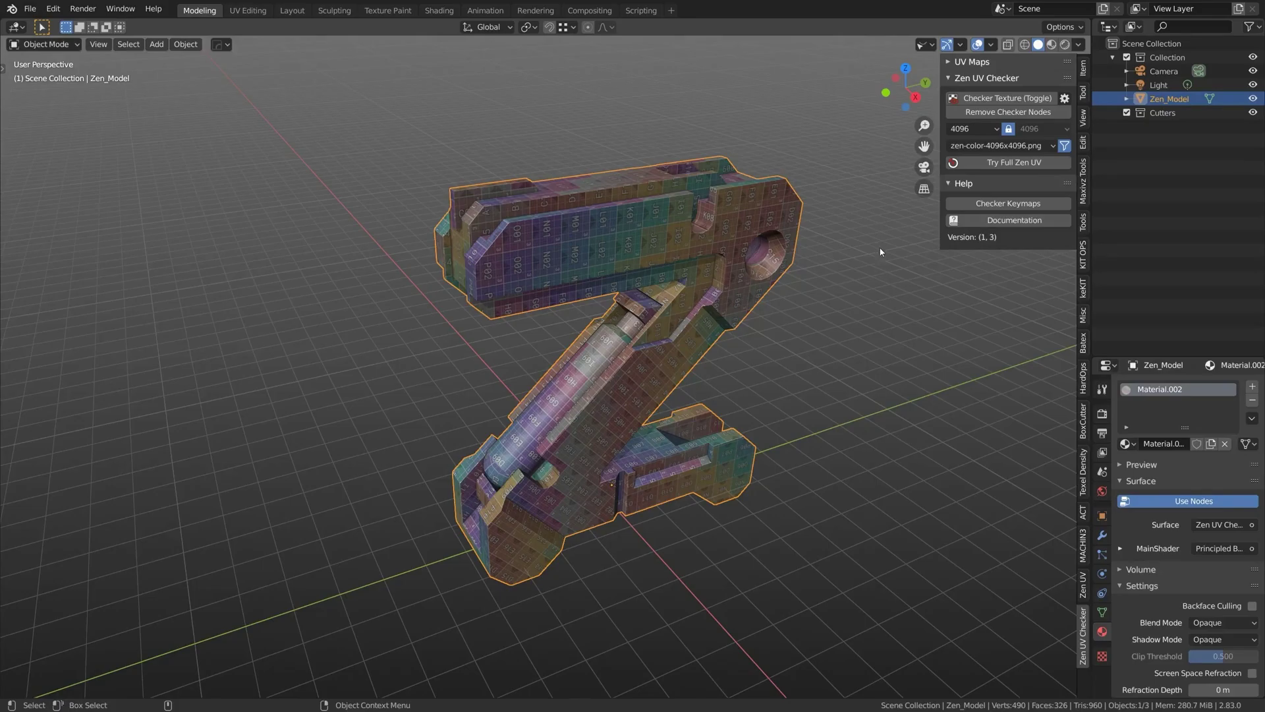
pyautogui.click(1009, 129)
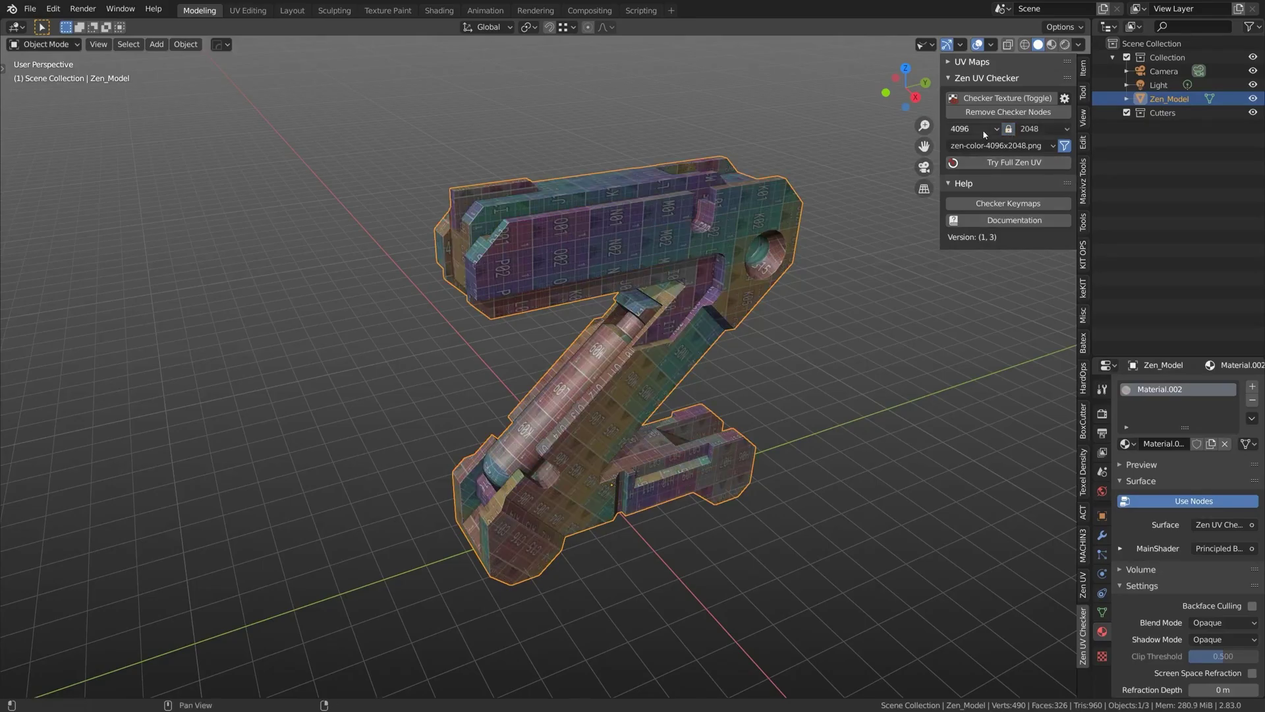
pyautogui.click(982, 129)
pyautogui.click(969, 152)
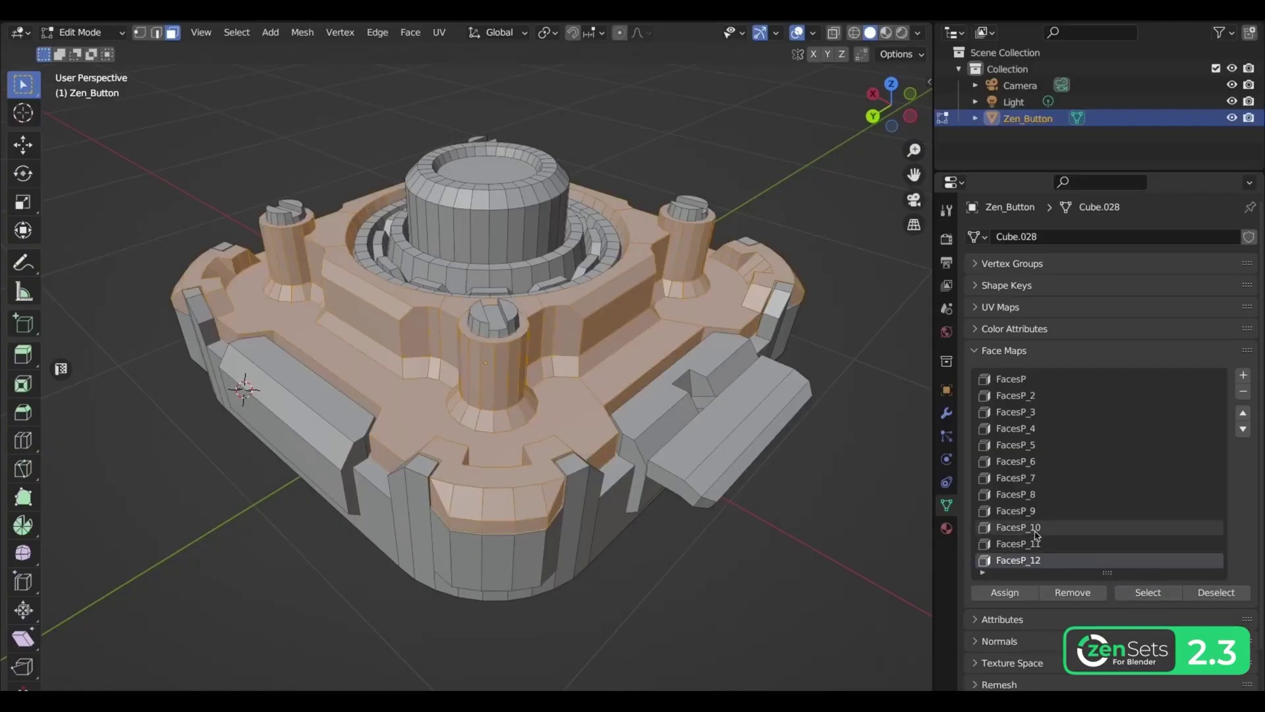
# Select the FacesP_11 faces and colour-code Zen_Button's face maps with Alt+D, stepping down to FacesP_6
pyautogui.click(1018, 544)
pyautogui.click(1140, 593)
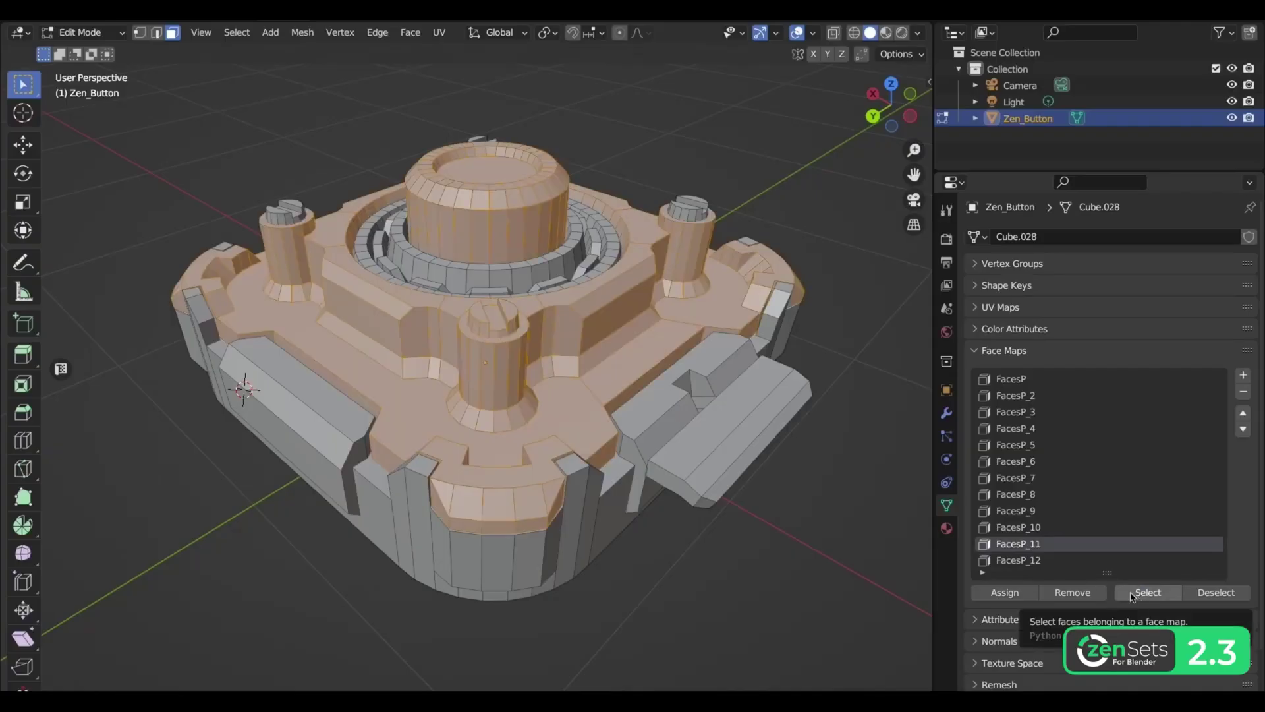
pyautogui.hotkey('alt', 'd')
pyautogui.moveTo(1023, 381); pyautogui.dragTo(1034, 465)
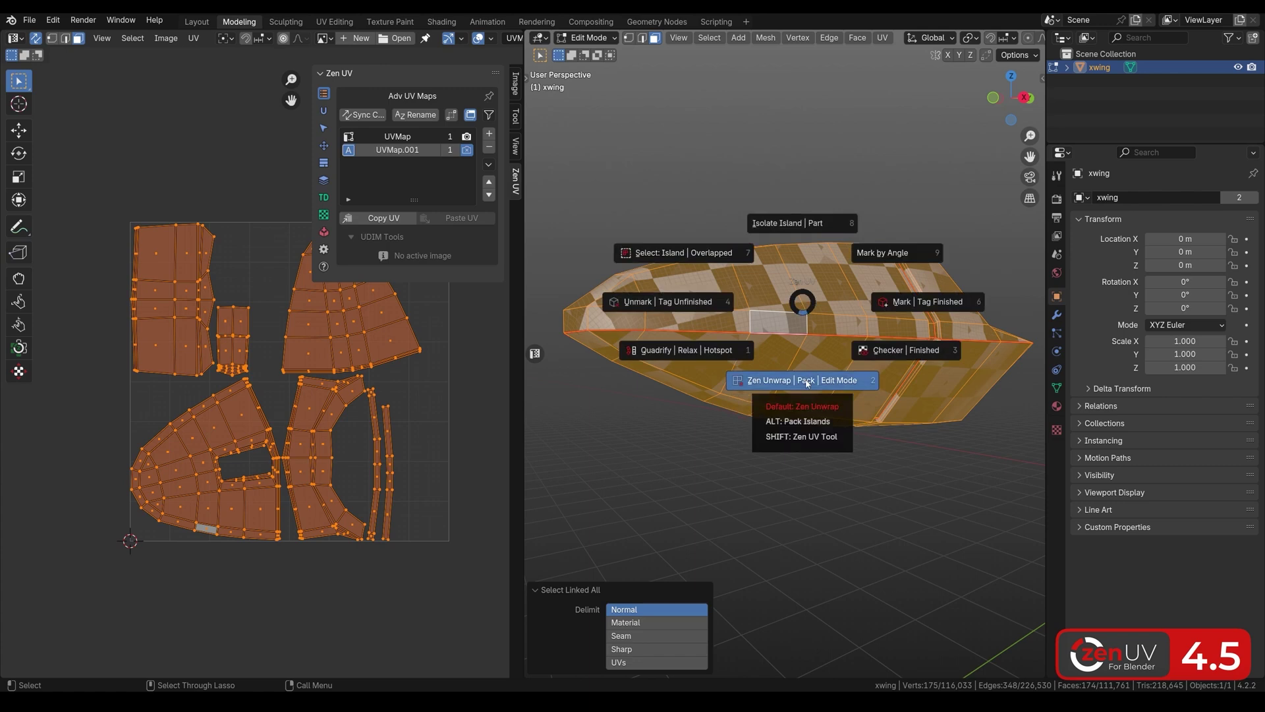
# Pick a shortest edge path on the hull and Zen Unwrap it from the Alt+Q menu
pyautogui.click(804, 381)
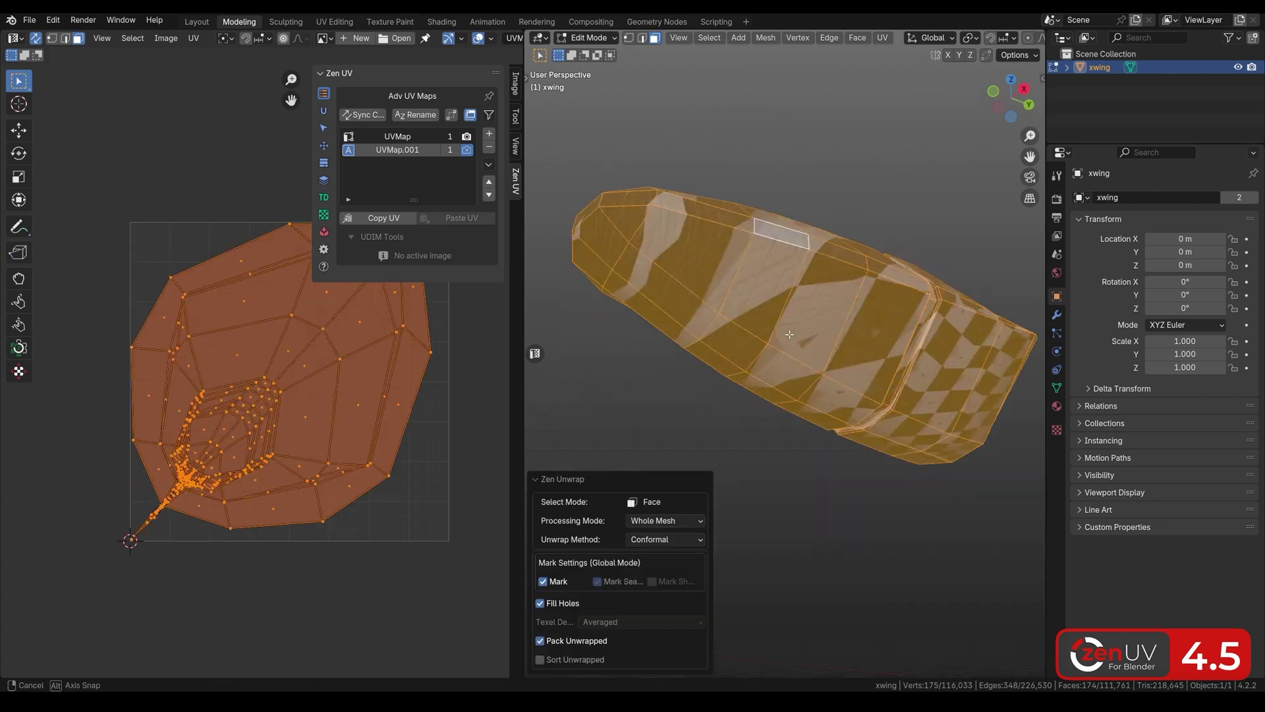
pyautogui.moveTo(688, 340); pyautogui.dragTo(803, 266, button='middle')
pyautogui.keyDown('ctrl'); pyautogui.click(758, 303); pyautogui.keyUp('ctrl')
pyautogui.hotkey('alt', 'q')
pyautogui.click(807, 419)
pyautogui.moveTo(807, 420); pyautogui.dragTo(962, 315, button='middle')
# Switch back and forth between UVMap and UVMap.001 to compare the two layouts
pyautogui.click(397, 136)
pyautogui.click(398, 150)
pyautogui.click(397, 136)
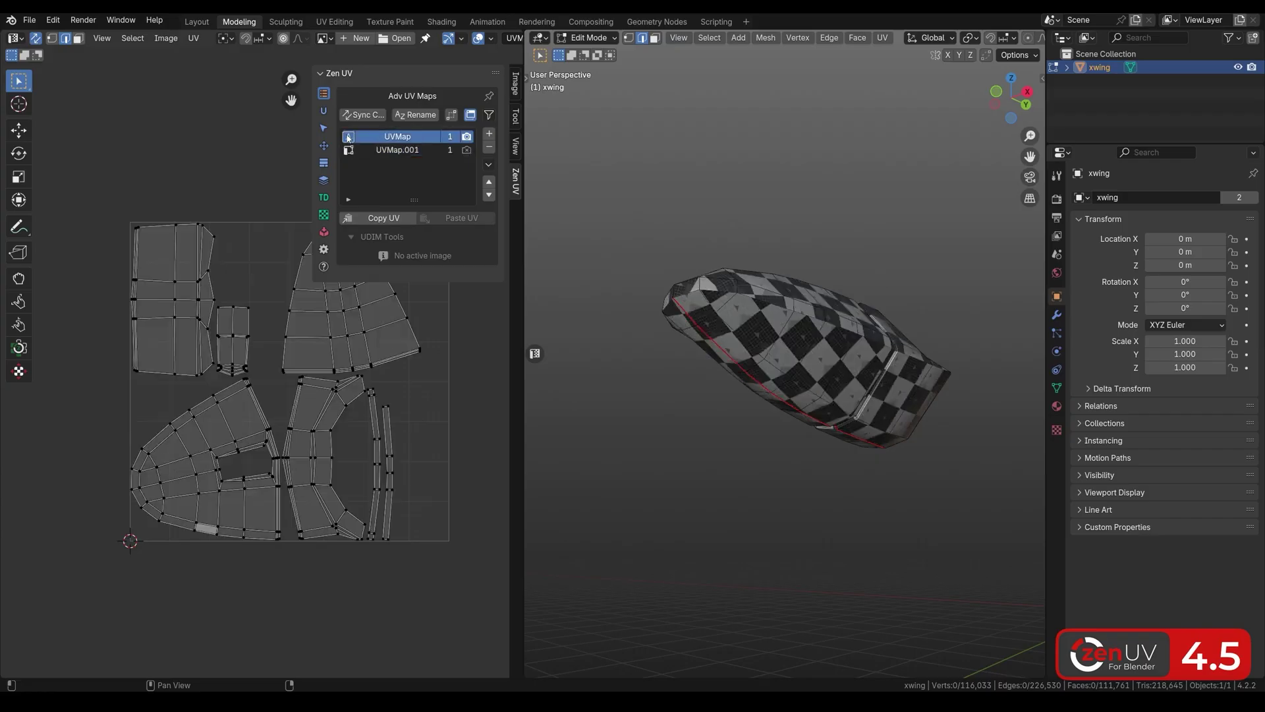
pyautogui.click(398, 149)
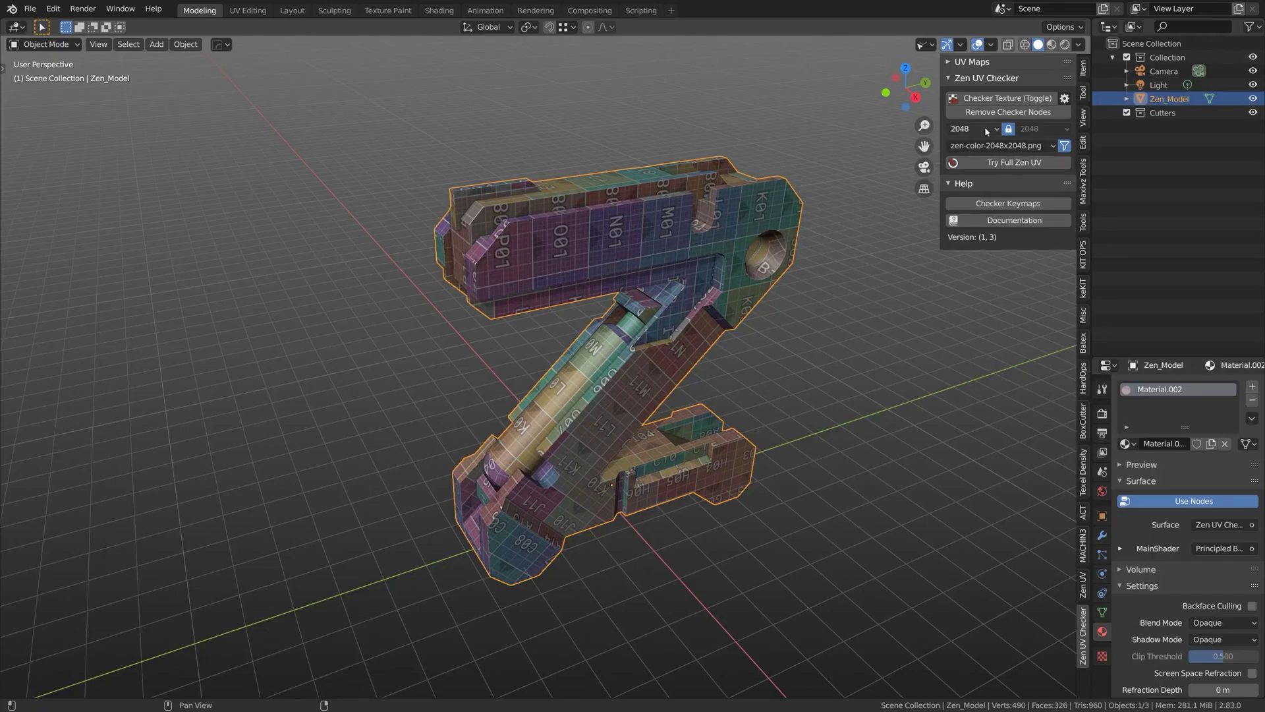
pyautogui.click(985, 129)
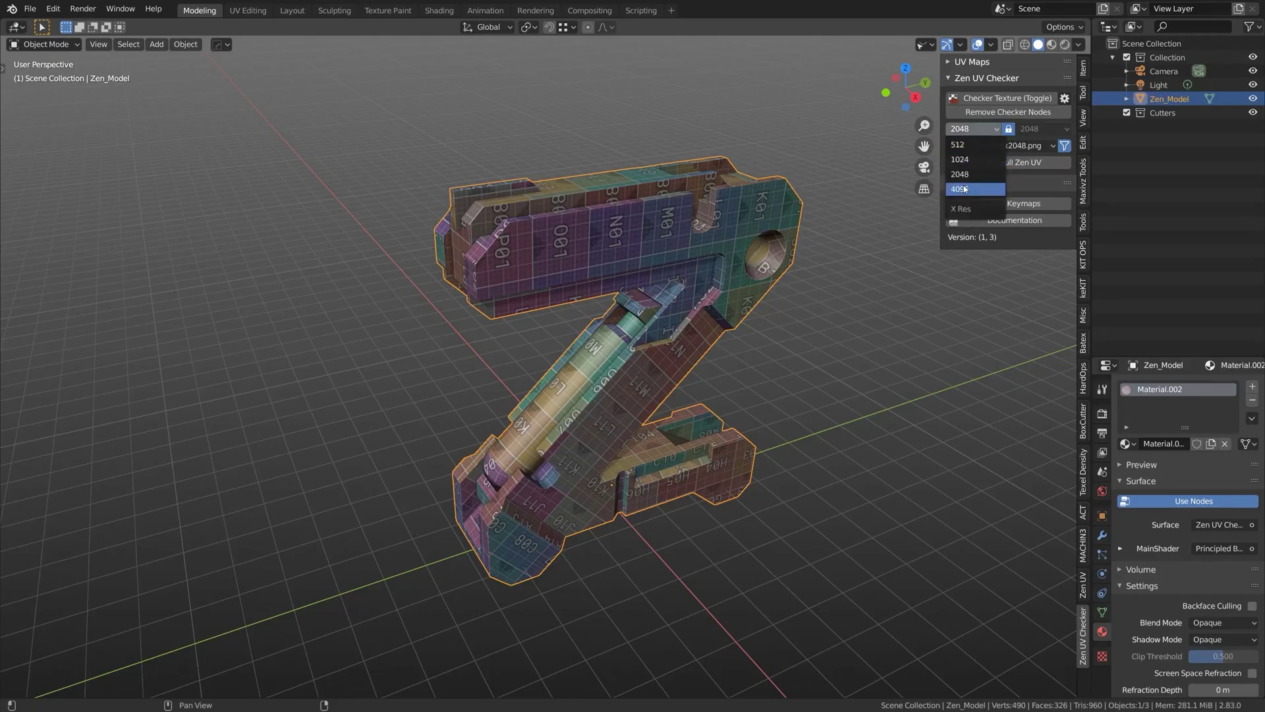